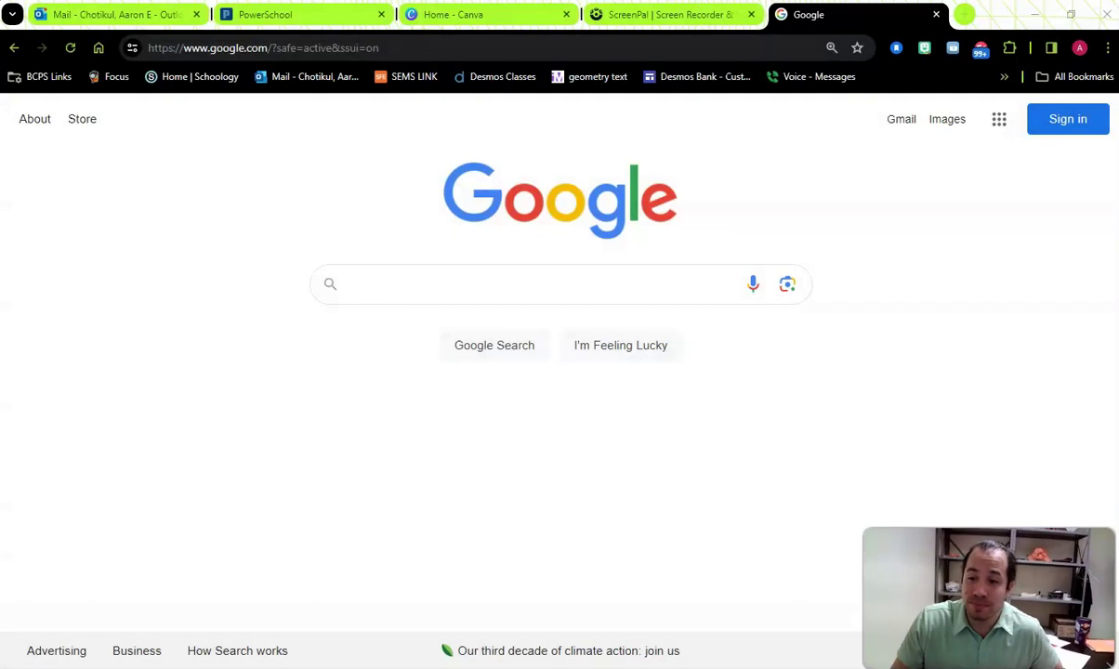
- Search the web for 'google meets', open the Google Meet site and check the signed-in account
click(304, 47)
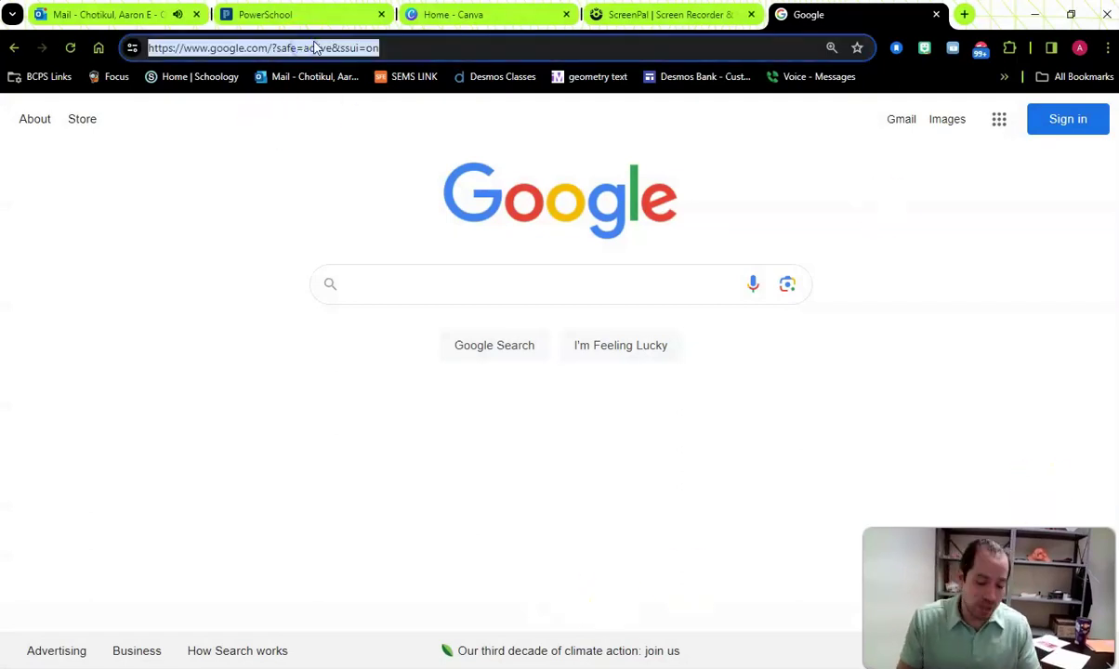
text(google meets)
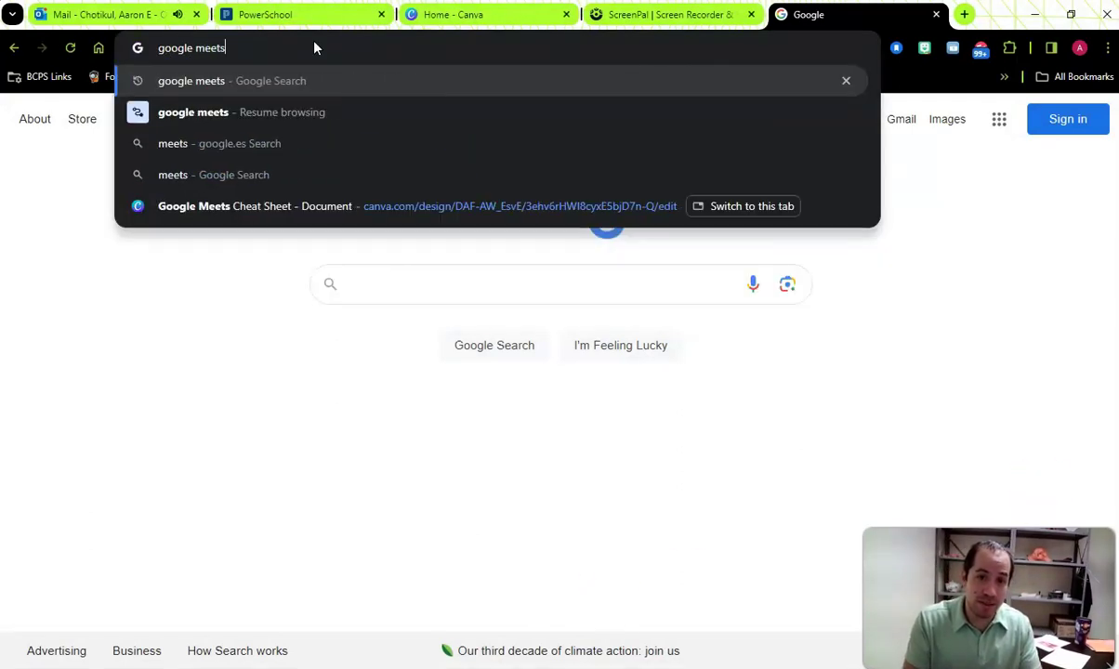
key(Return)
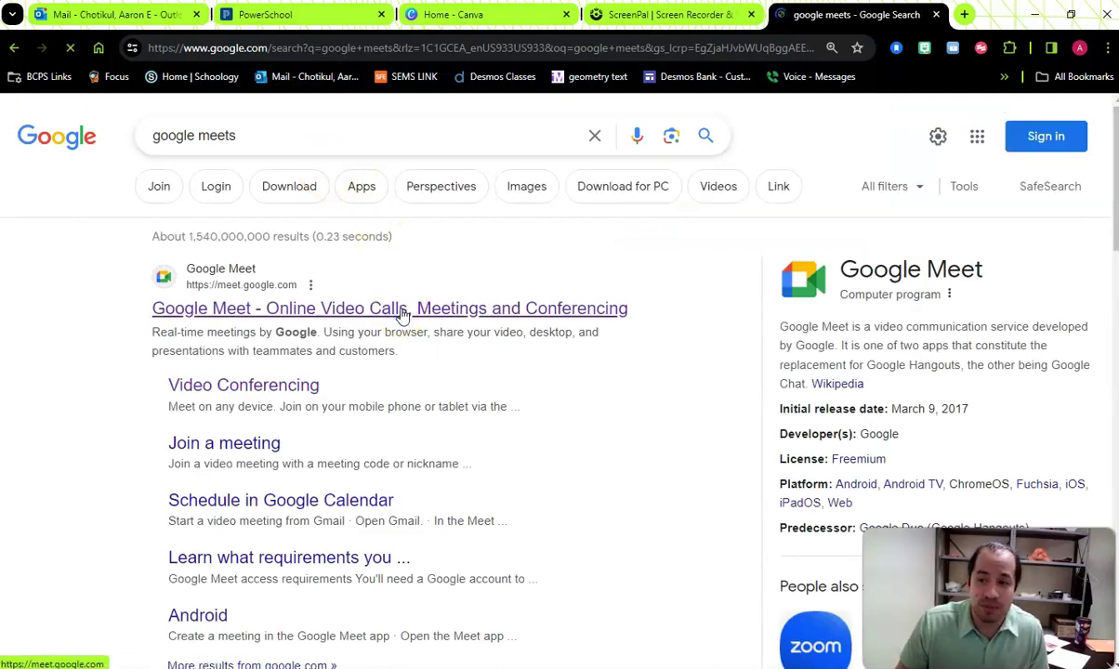
click(401, 316)
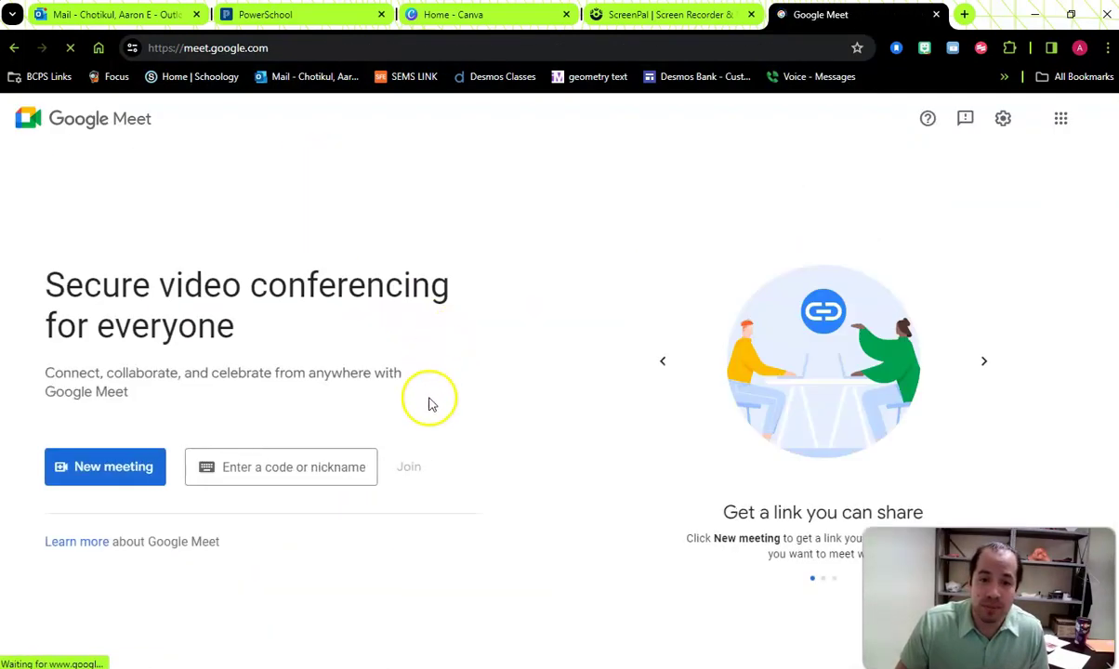
click(1082, 51)
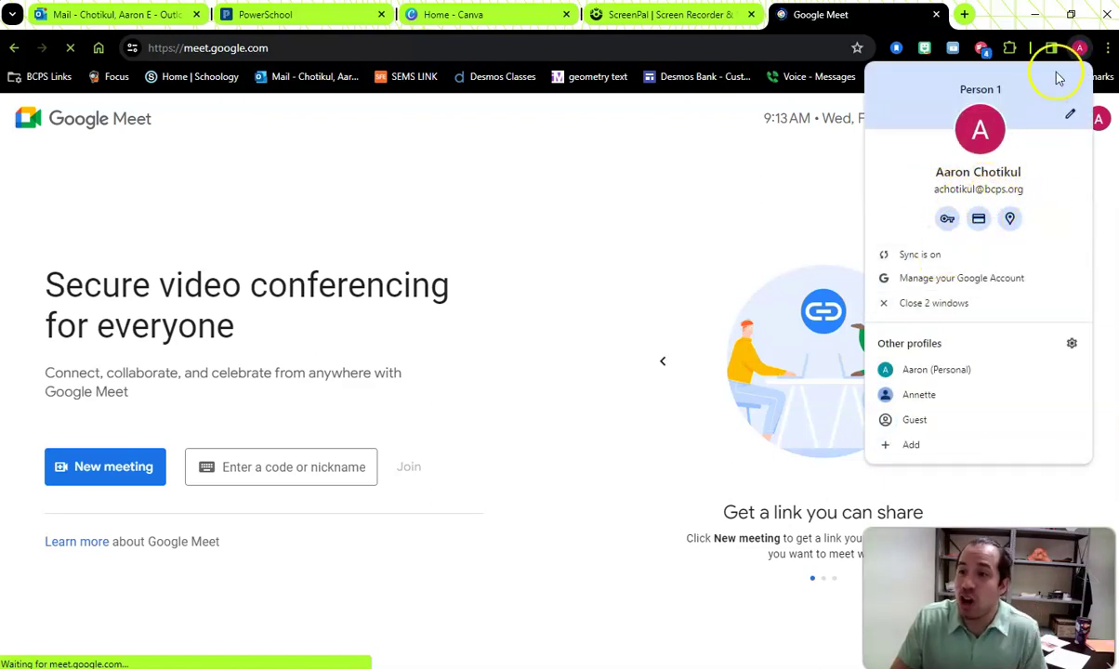
click(1079, 48)
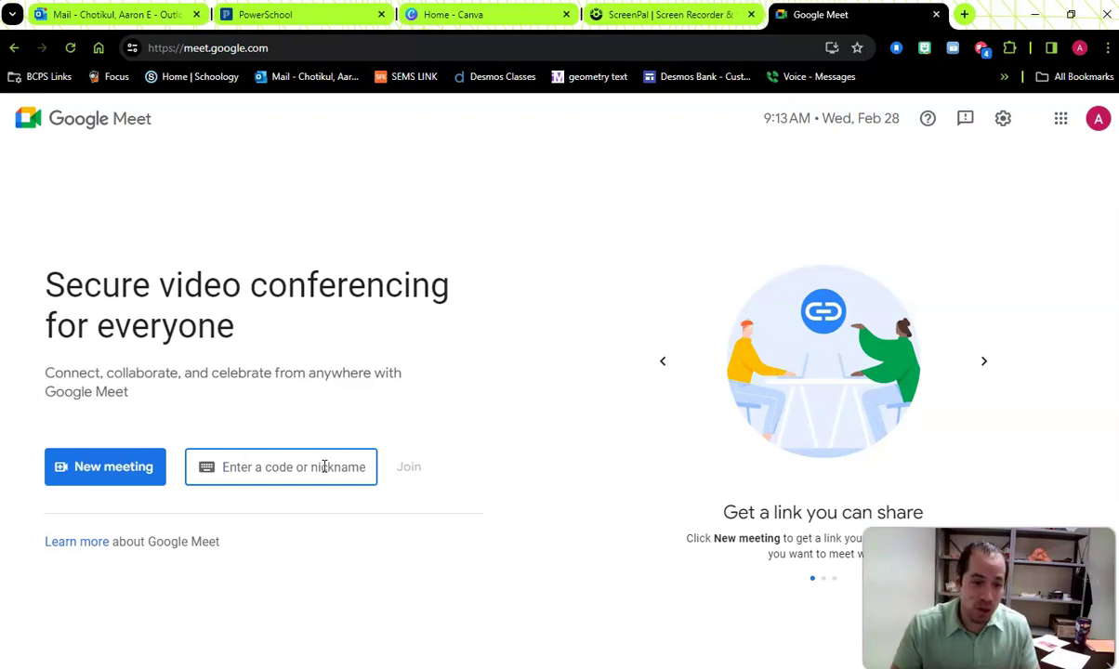
- Enter the school-subject-teacher meeting nickname and join that meeting
text(PHSDepartmentChot)
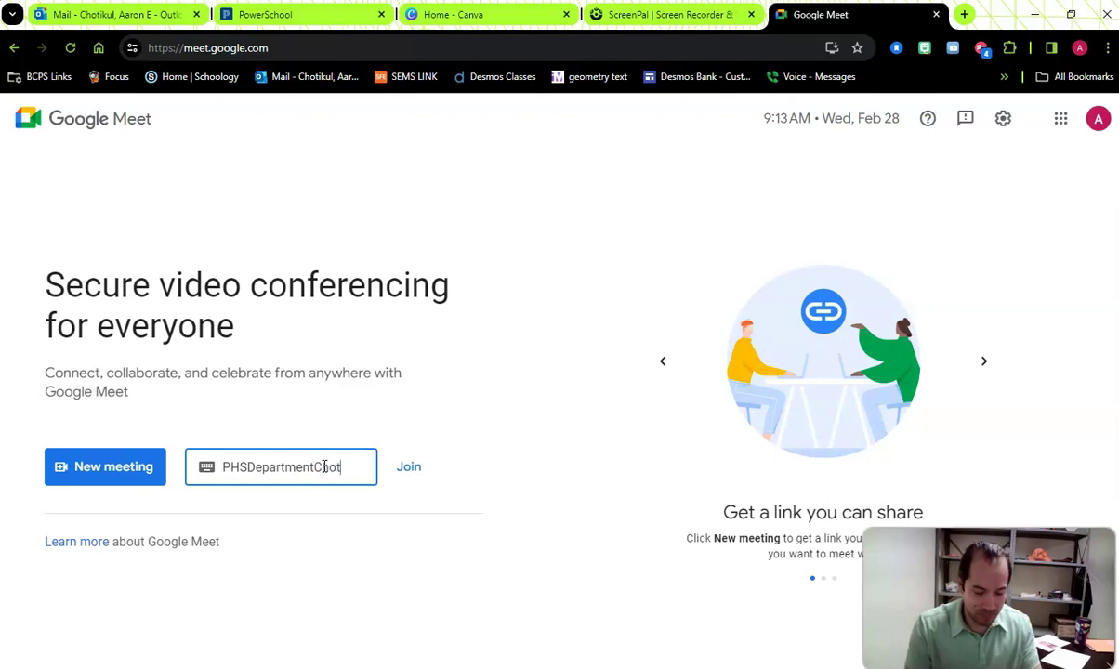
key(BackSpace)
key(BackSpace)
key(BackSpace)
key(BackSpace)
text(Teach)
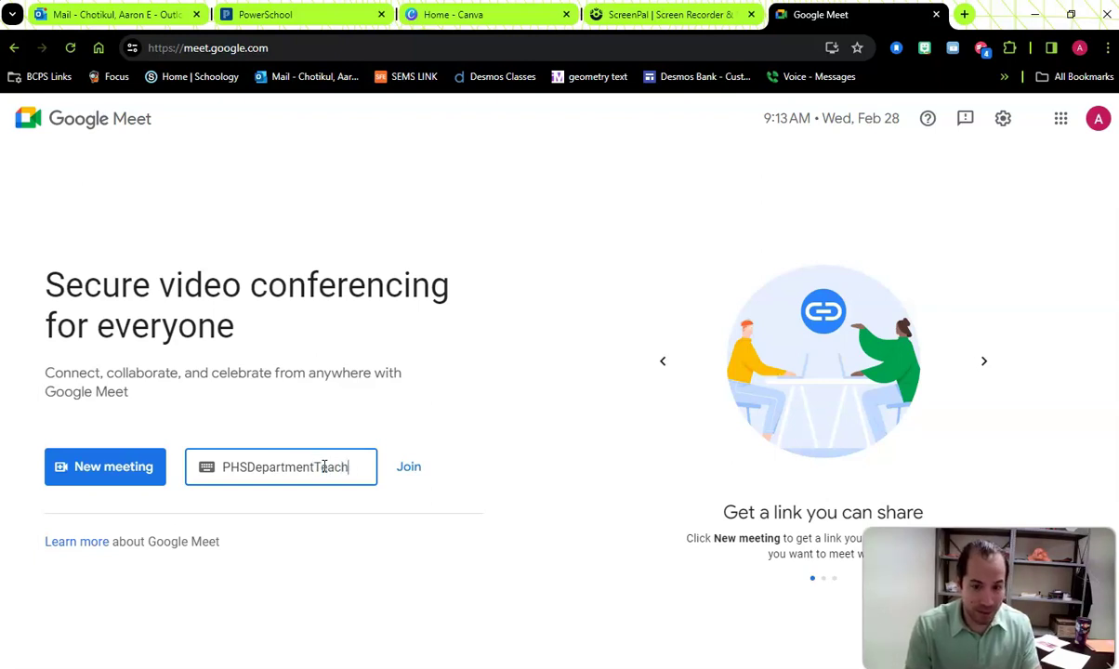
text(erName)
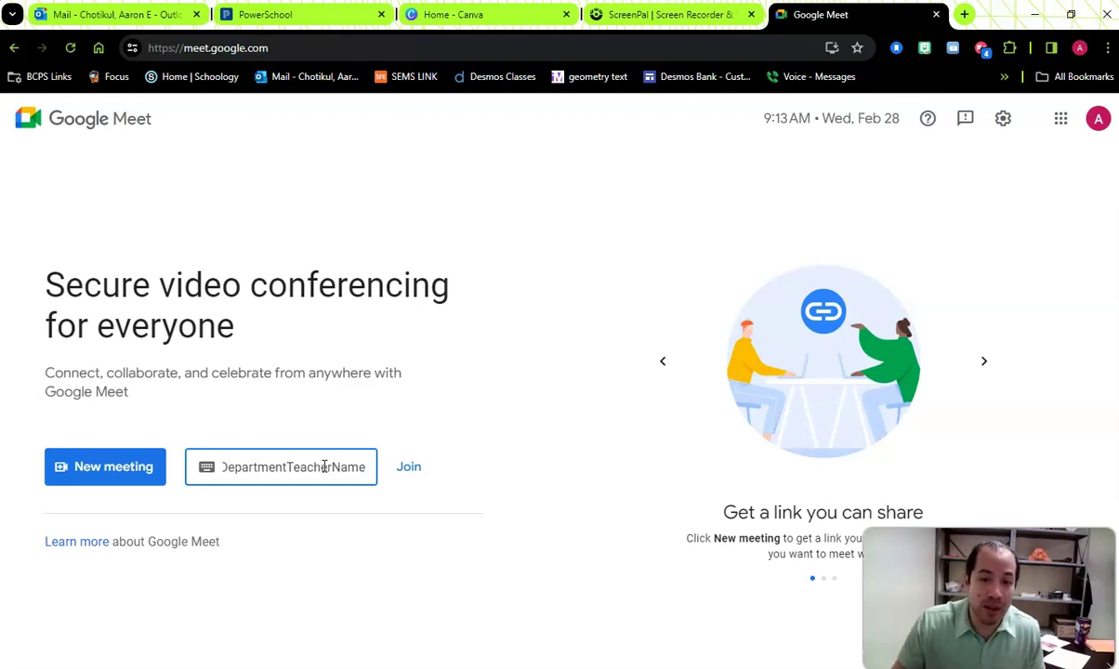
click(287, 477)
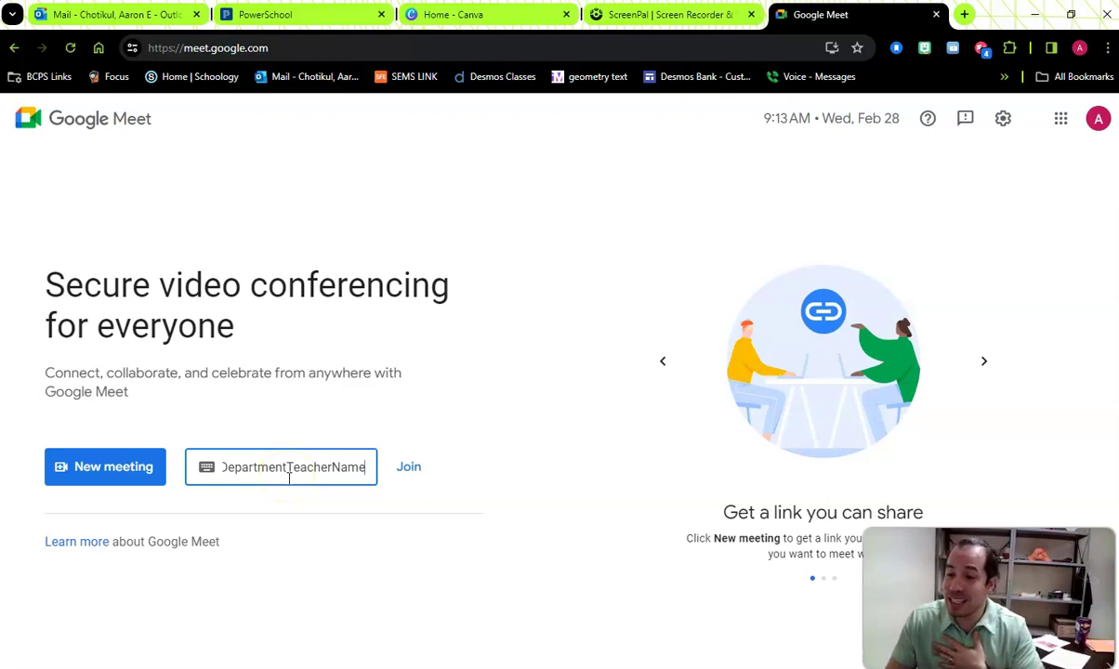
double_click(285, 474)
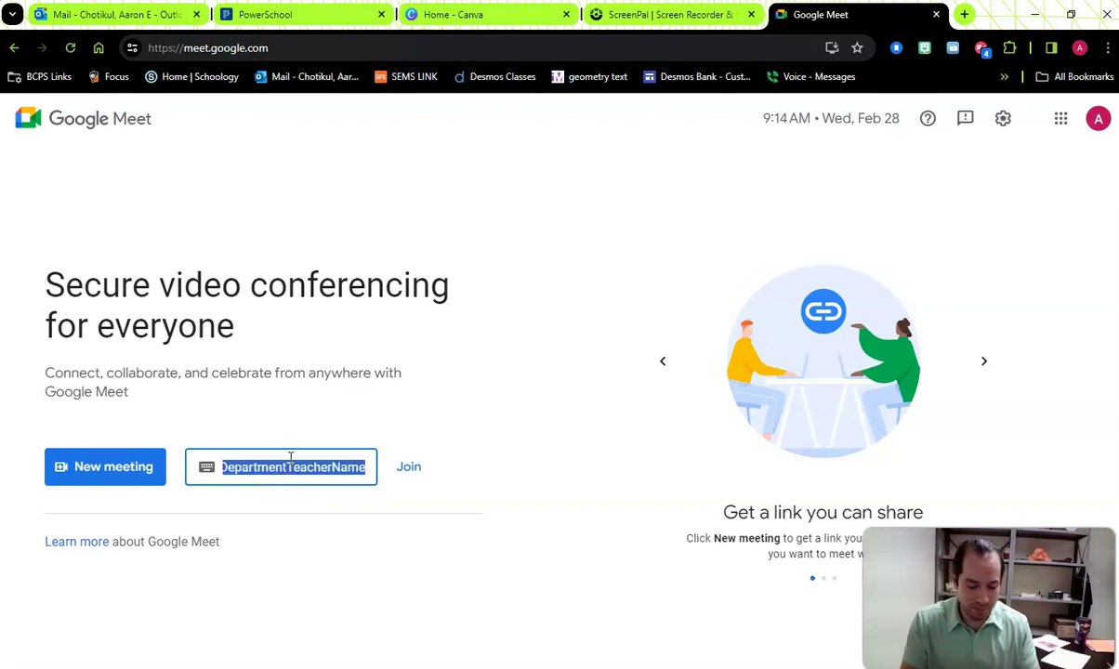
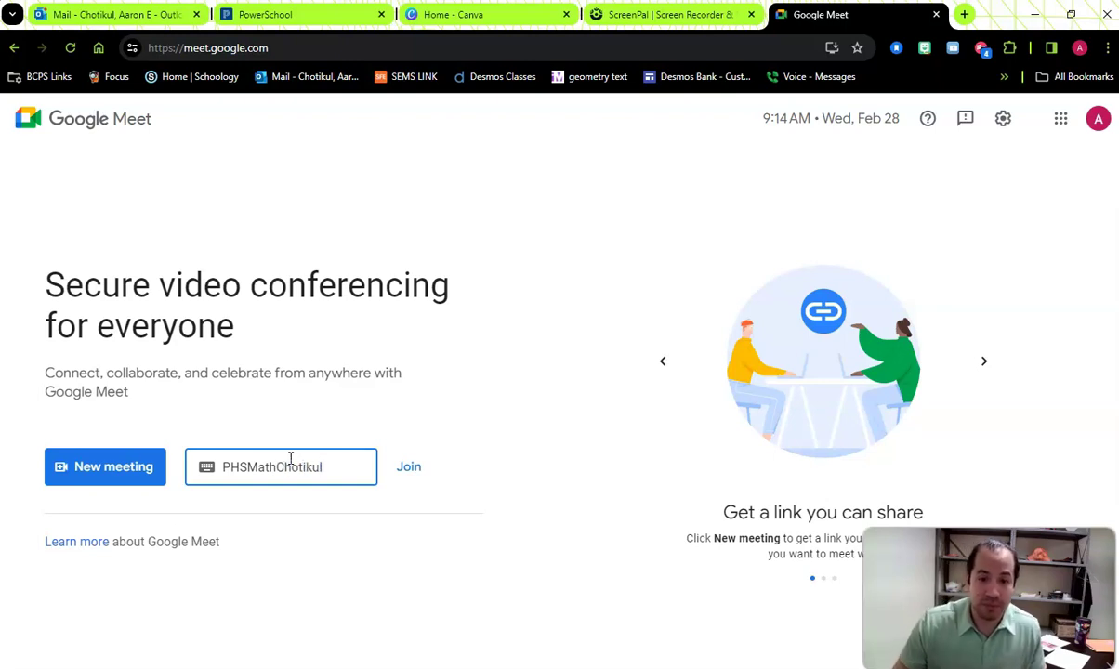
click(398, 489)
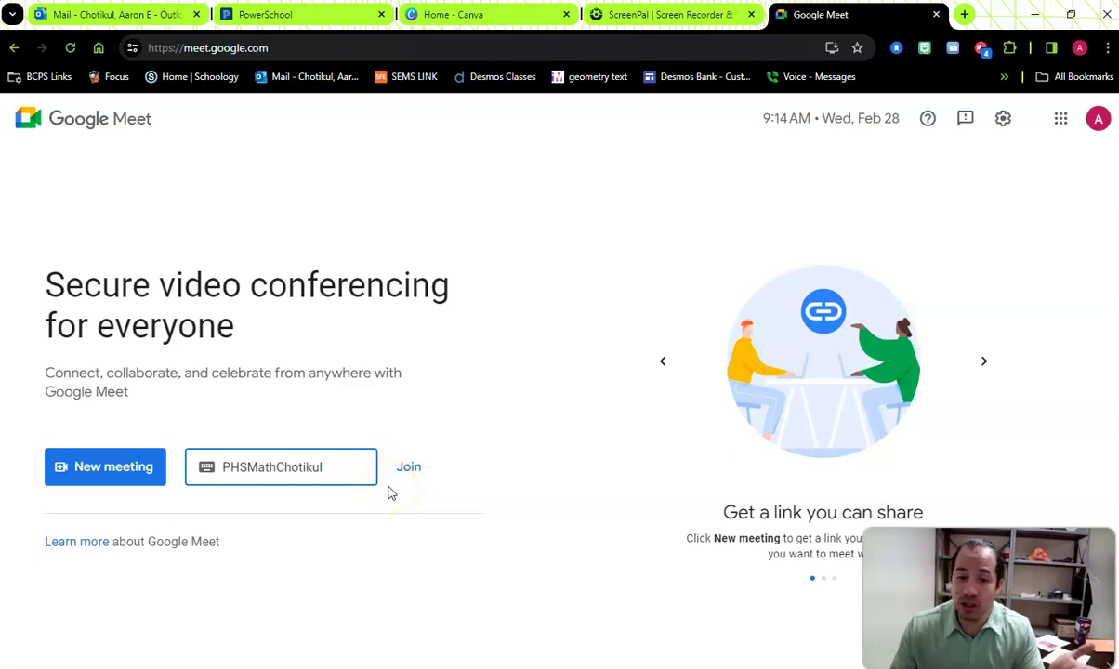
click(405, 476)
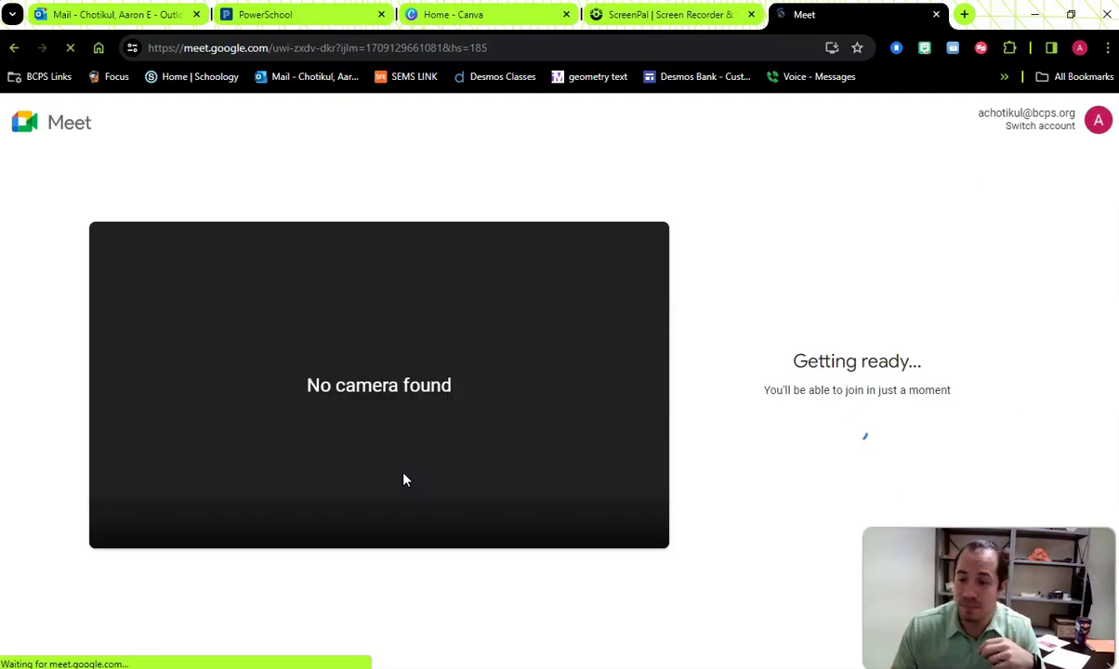
- Switch the camera to HP HD Camera and turn video on in the preview
click(410, 475)
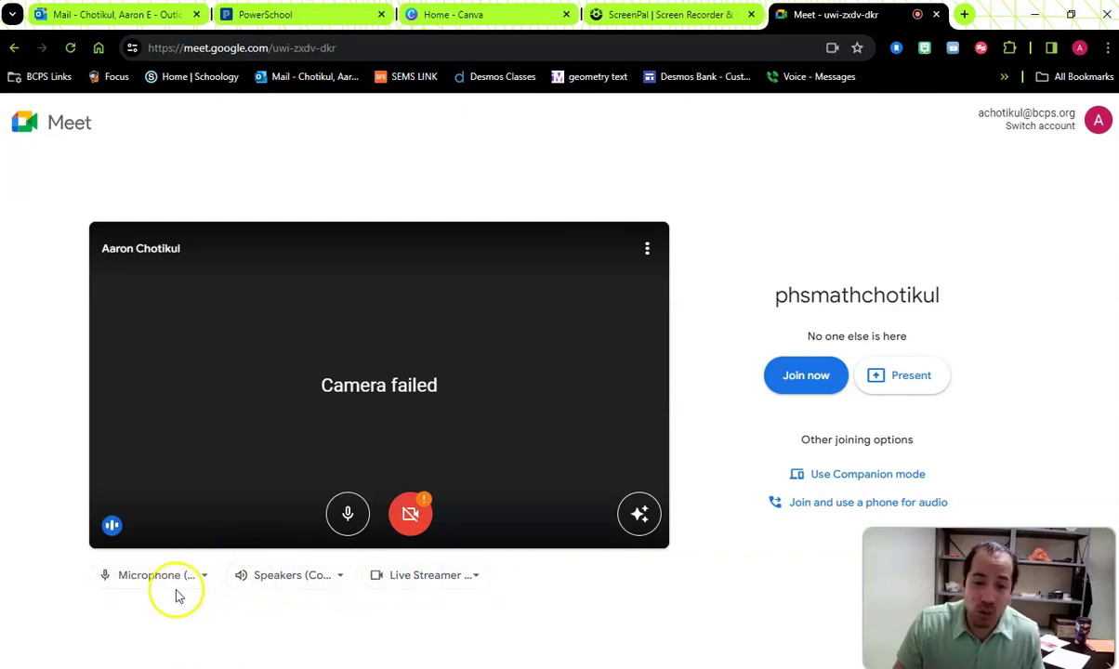
click(439, 583)
click(446, 452)
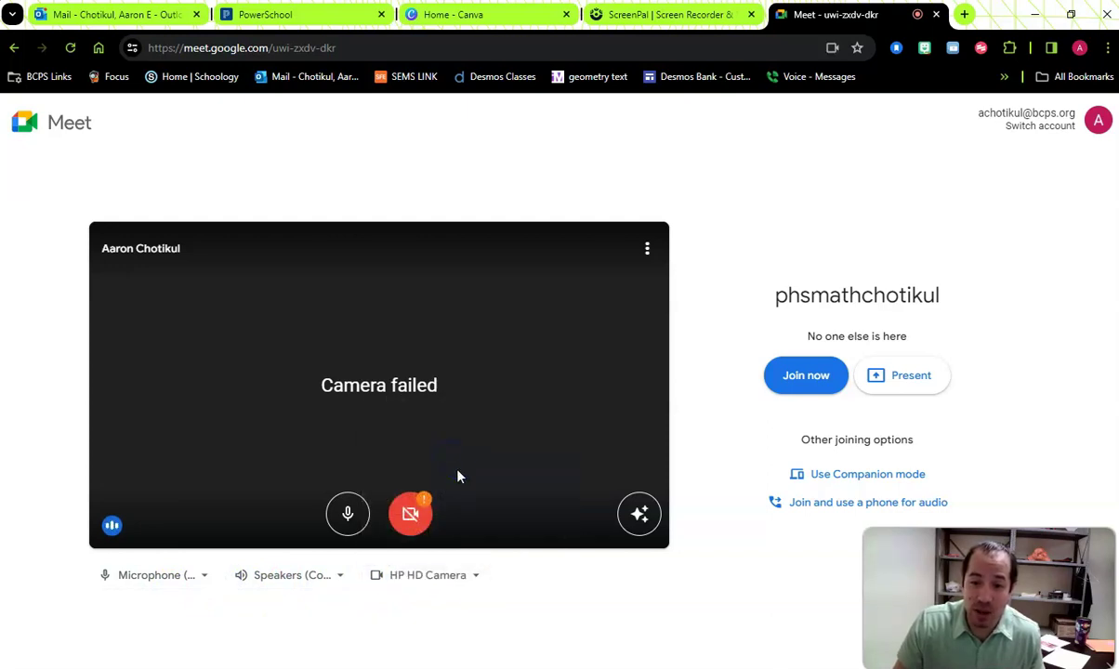
click(408, 485)
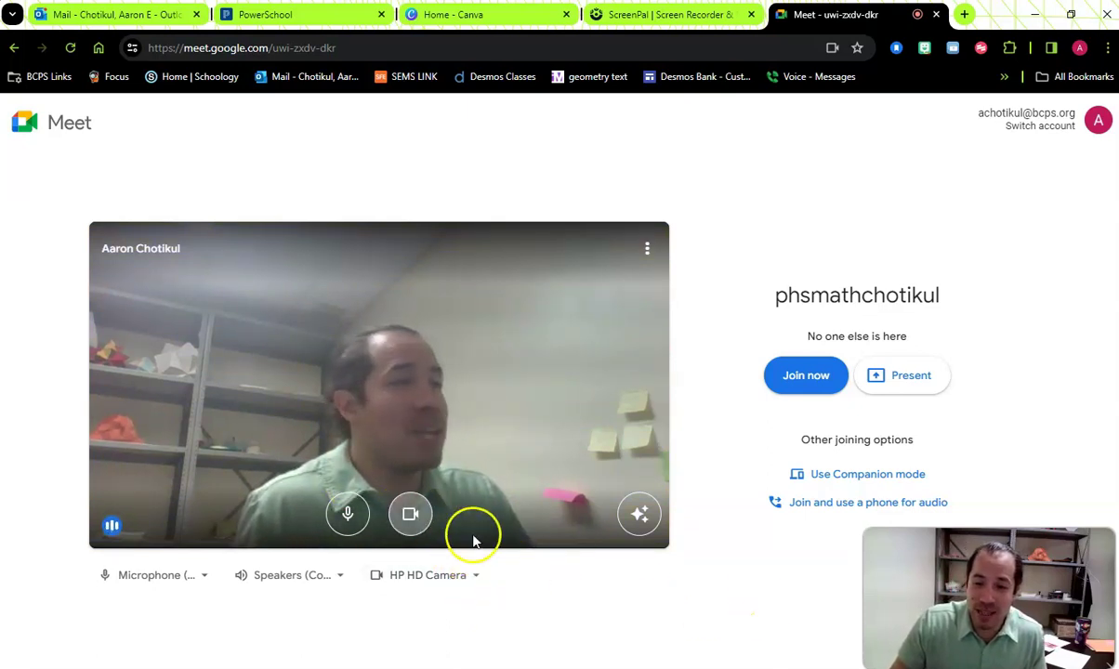
click(640, 517)
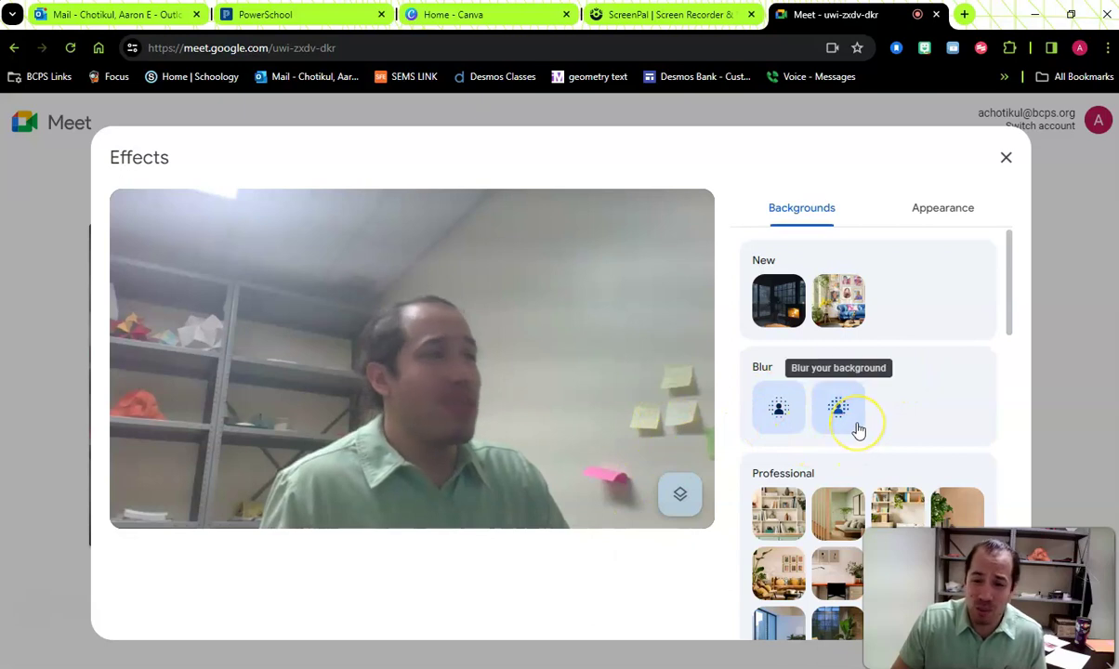
click(783, 420)
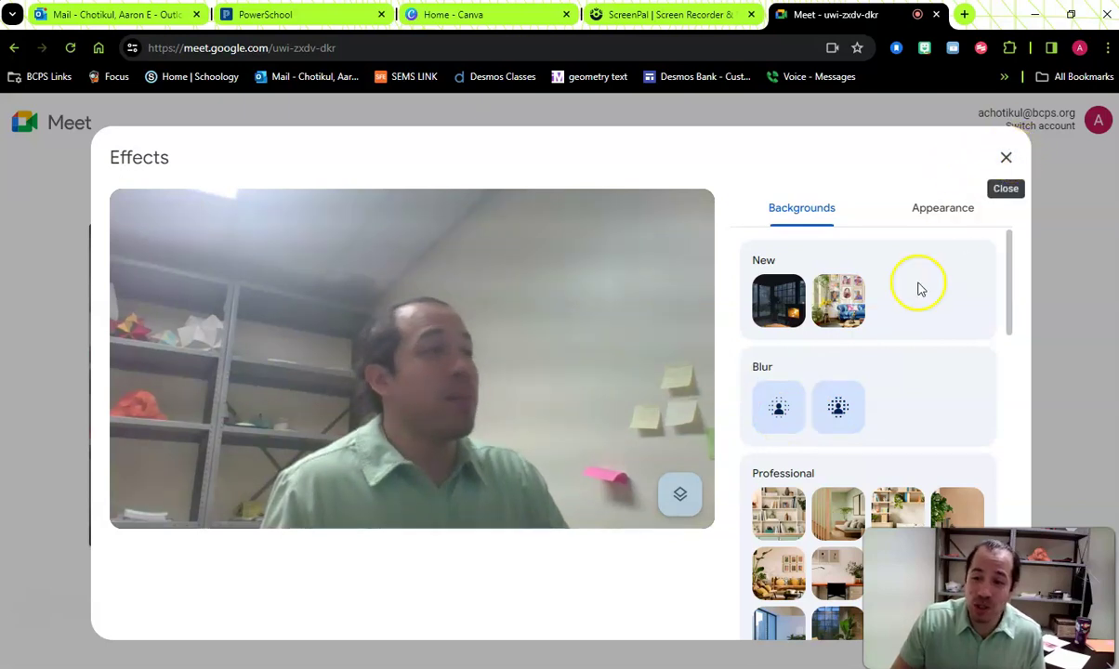
scroll(930, 297, down, 2)
scroll(929, 306, down, 2)
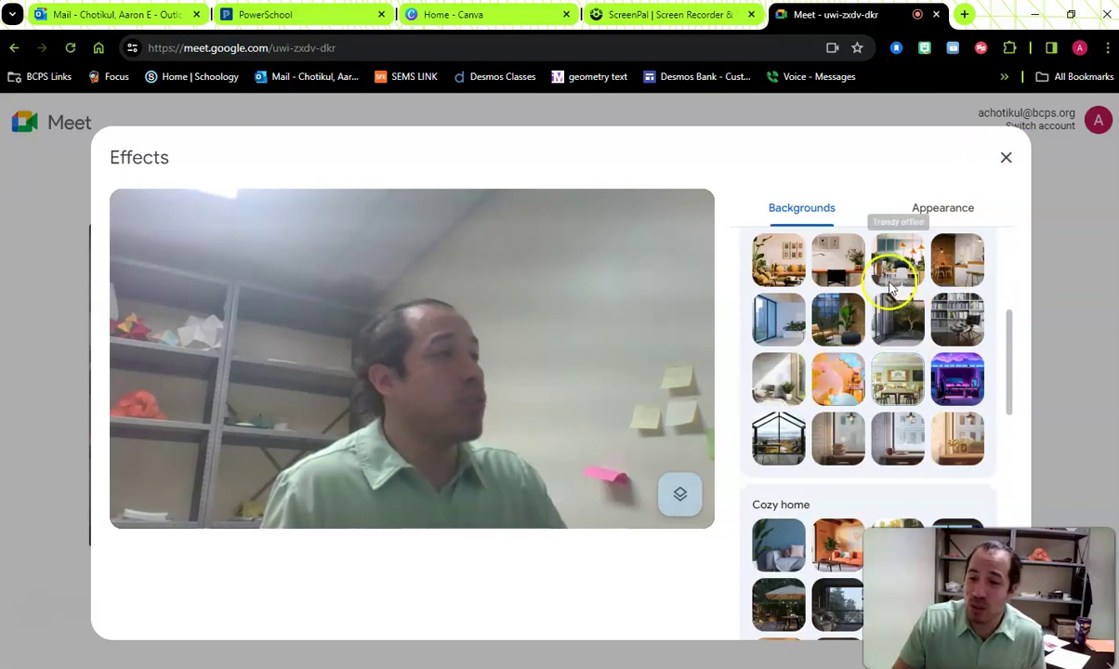
click(805, 539)
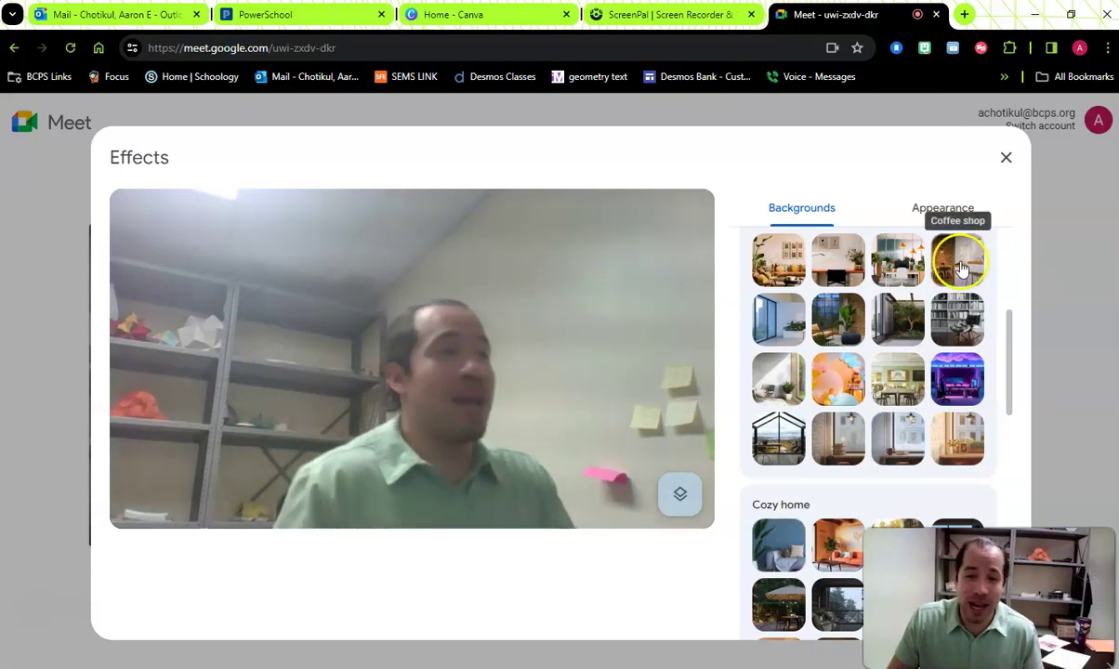
click(1007, 160)
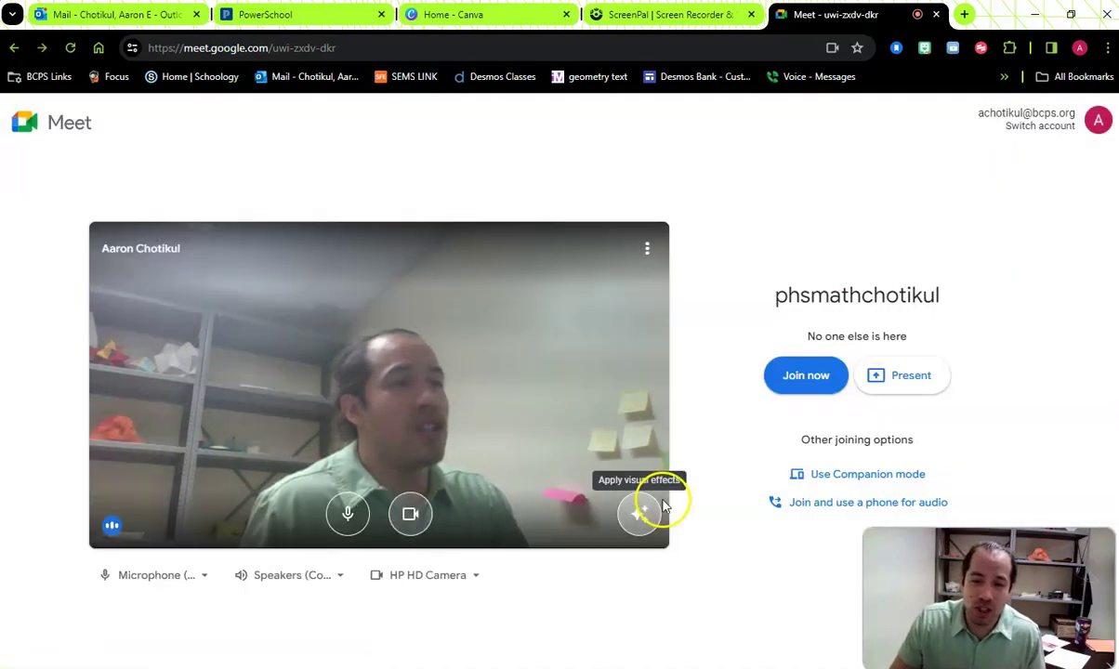
- Review the available microphones and speakers, then join the call
click(206, 581)
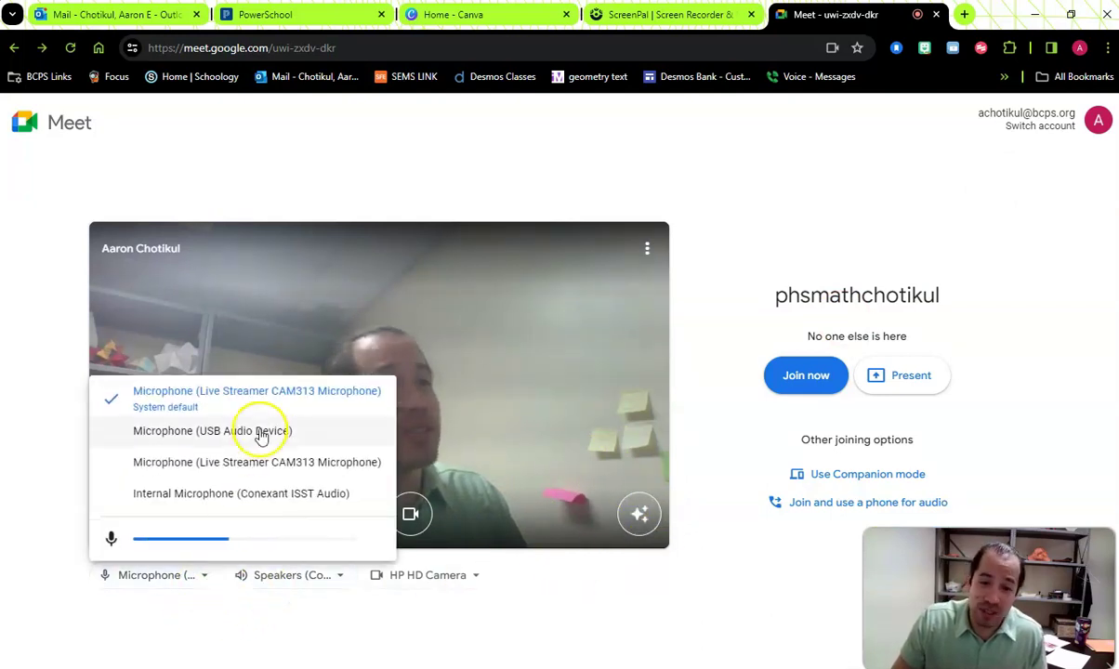
click(340, 577)
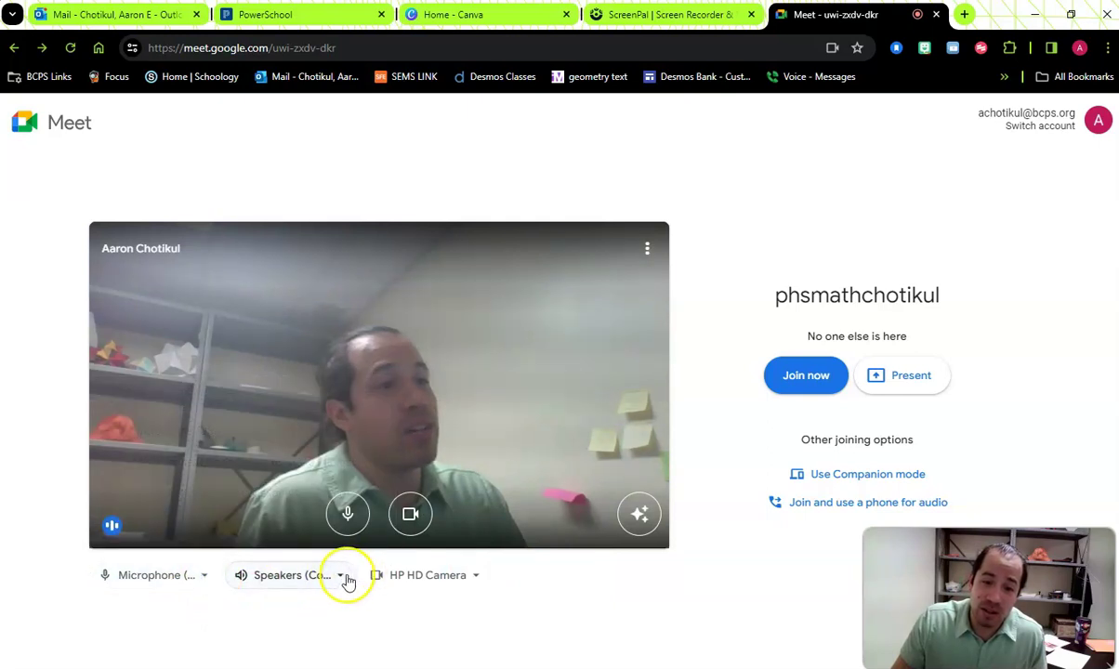
click(342, 577)
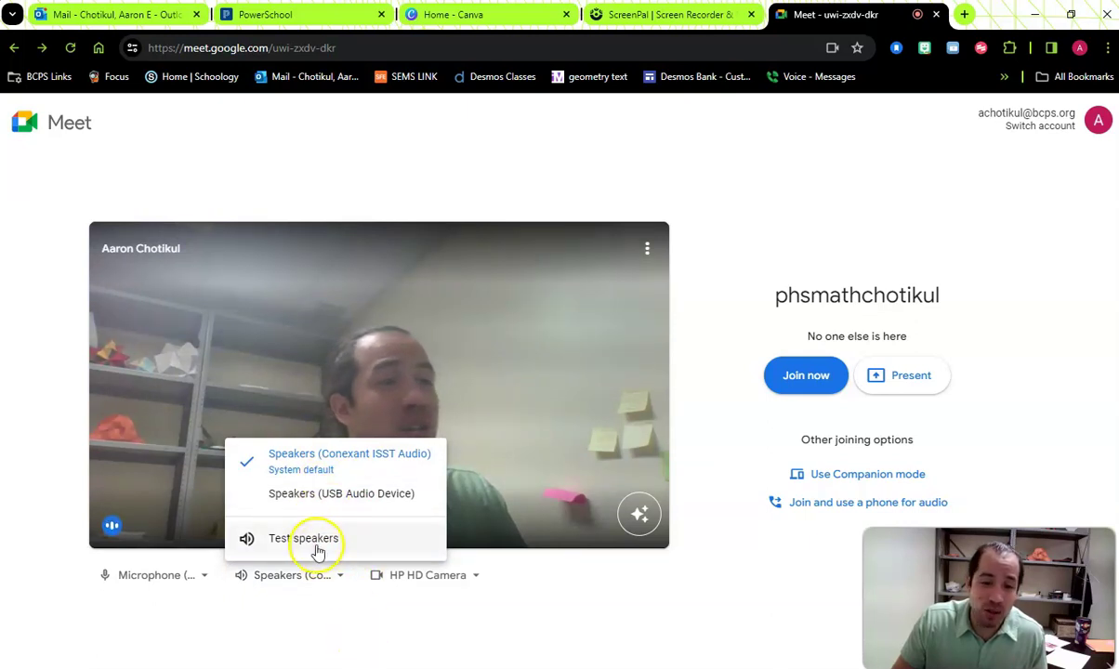
click(319, 620)
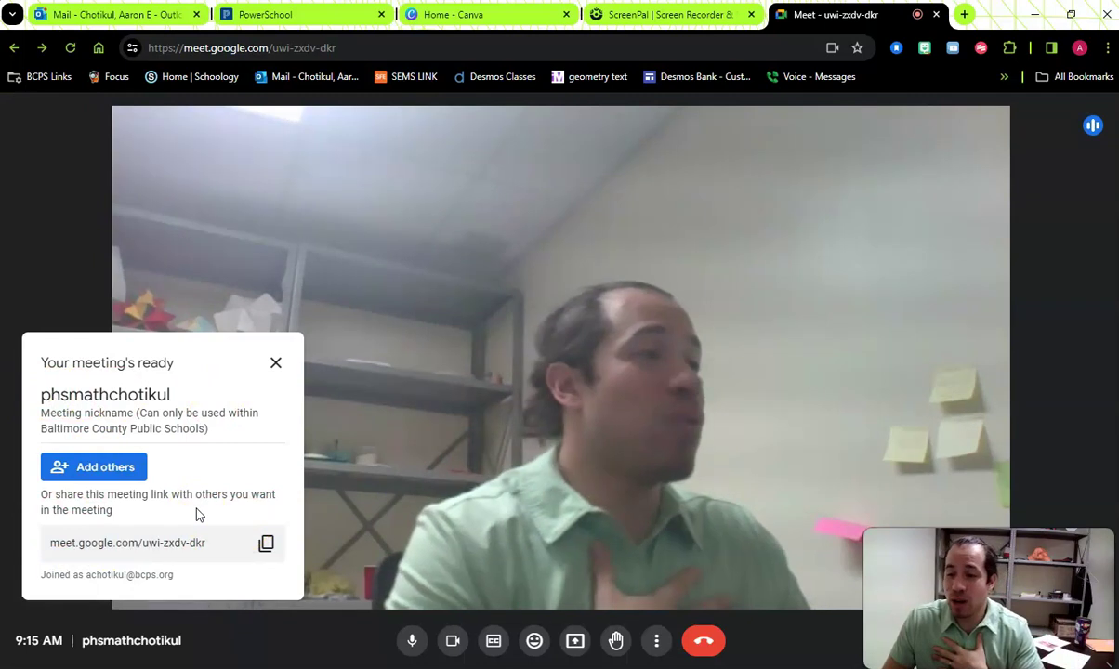
- Copy the meeting's web address from the browser address bar
click(244, 537)
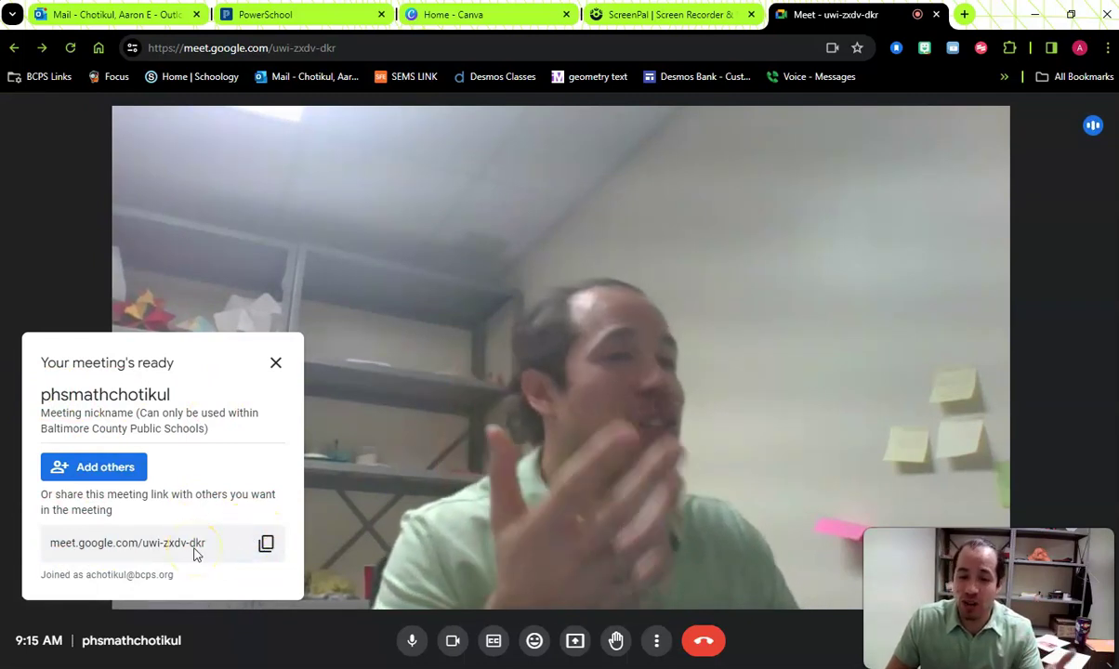
click(210, 558)
click(161, 72)
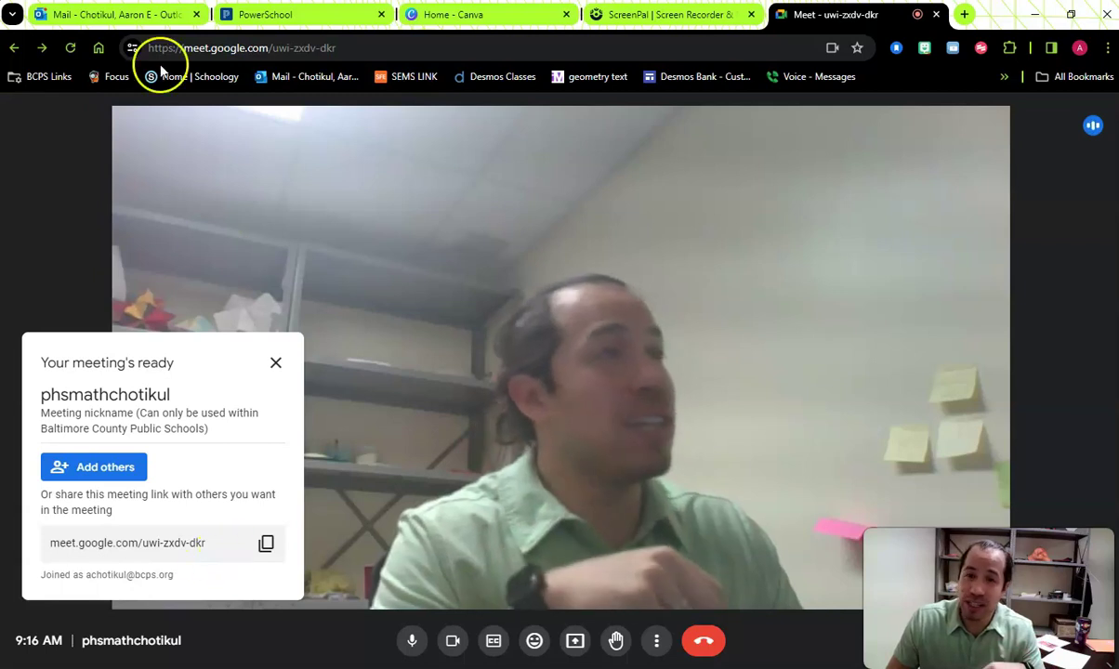
click(287, 46)
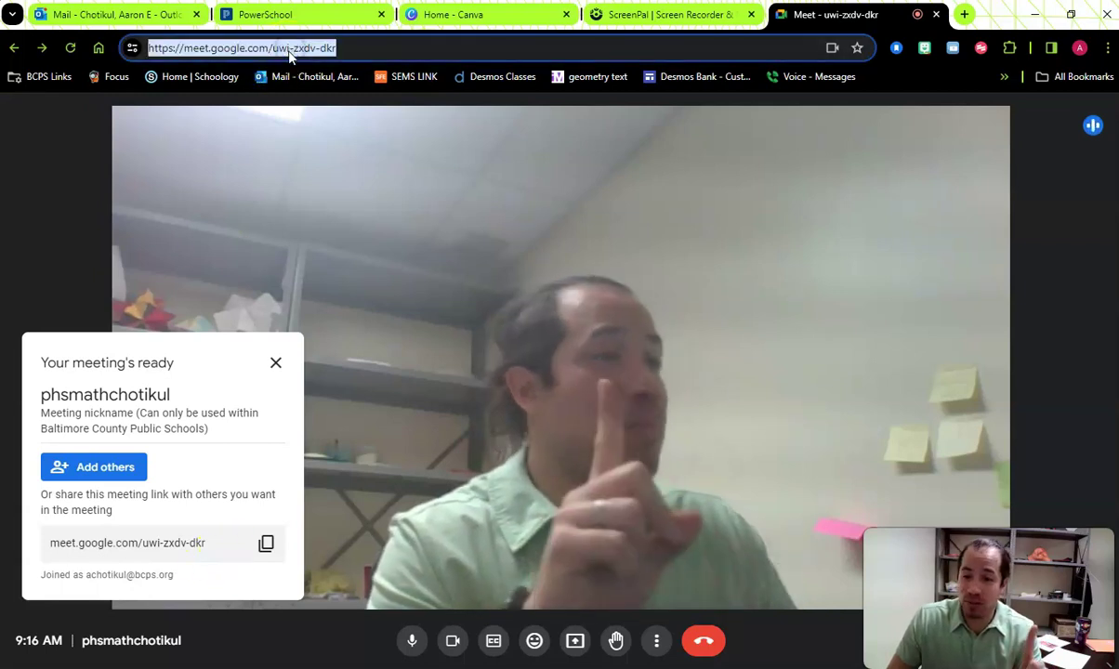
click(230, 412)
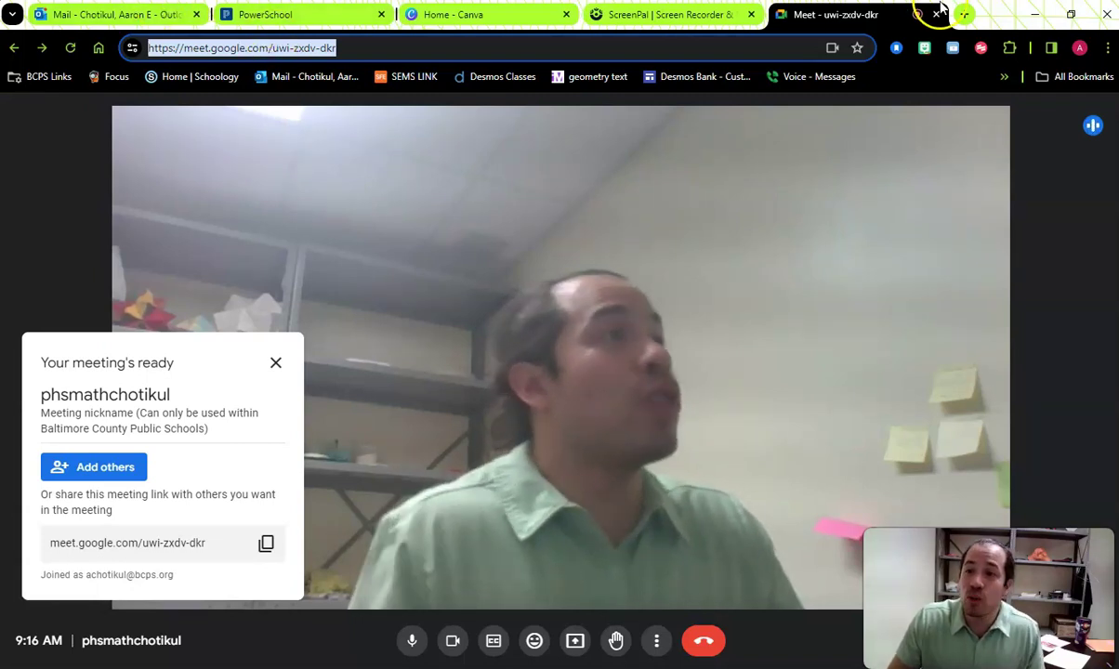
- Open Schoology in a new tab, sign in with the BCPS account, and list the courses
click(964, 14)
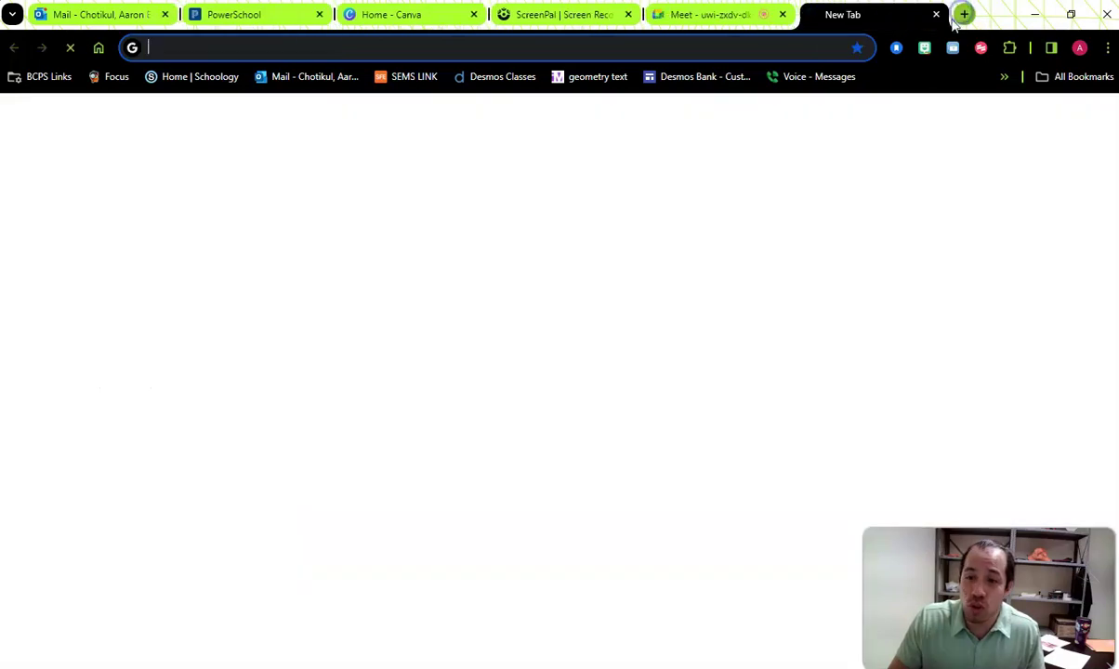
click(186, 76)
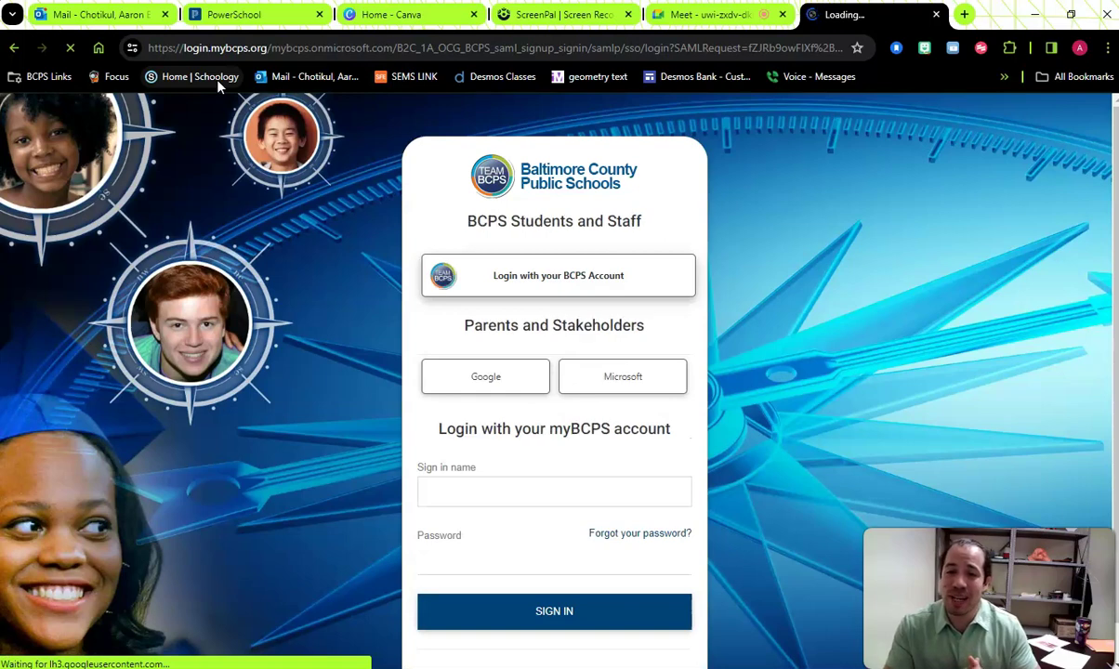
click(562, 276)
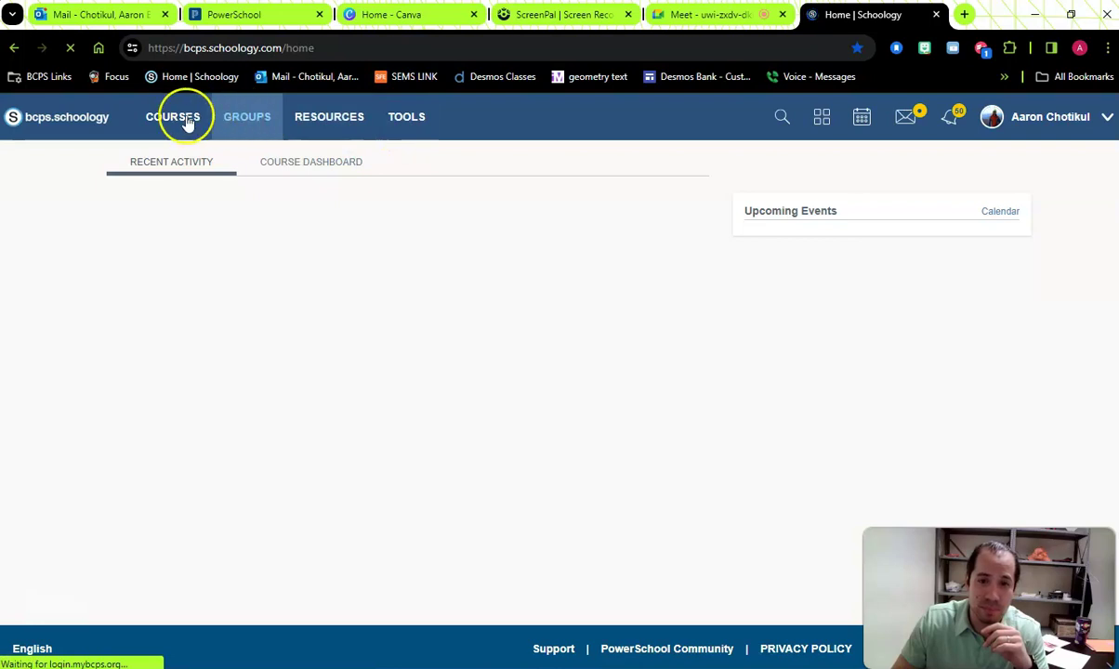
click(185, 124)
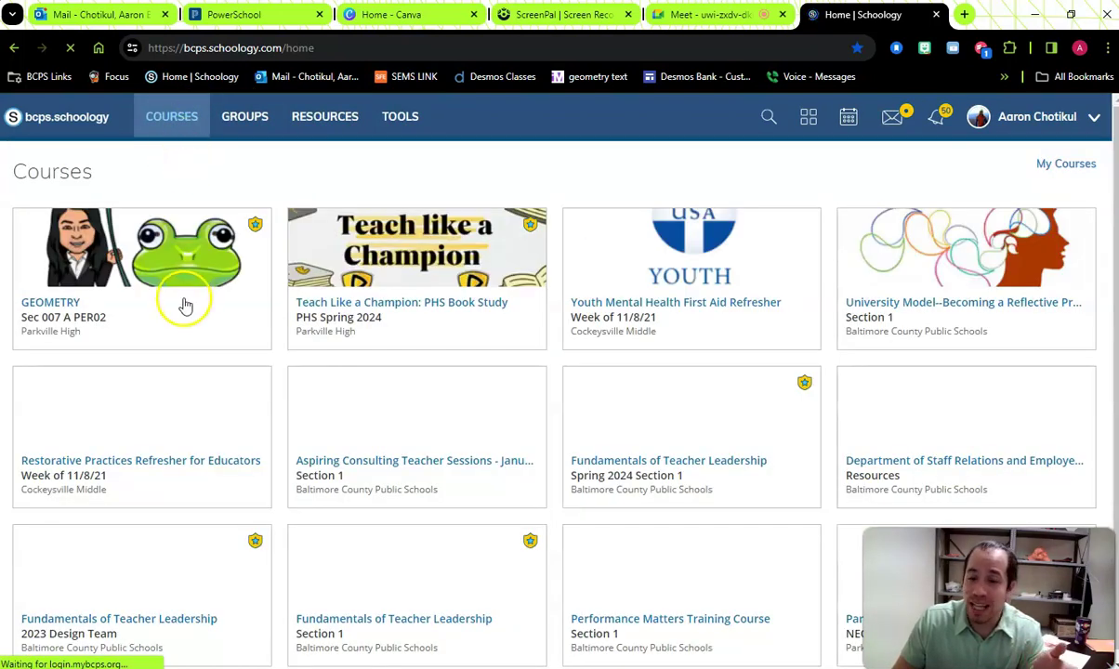
- Open the GEOMETRY Sec 007 A PER02 course and start a new page via Add Materials > Add Page
click(185, 288)
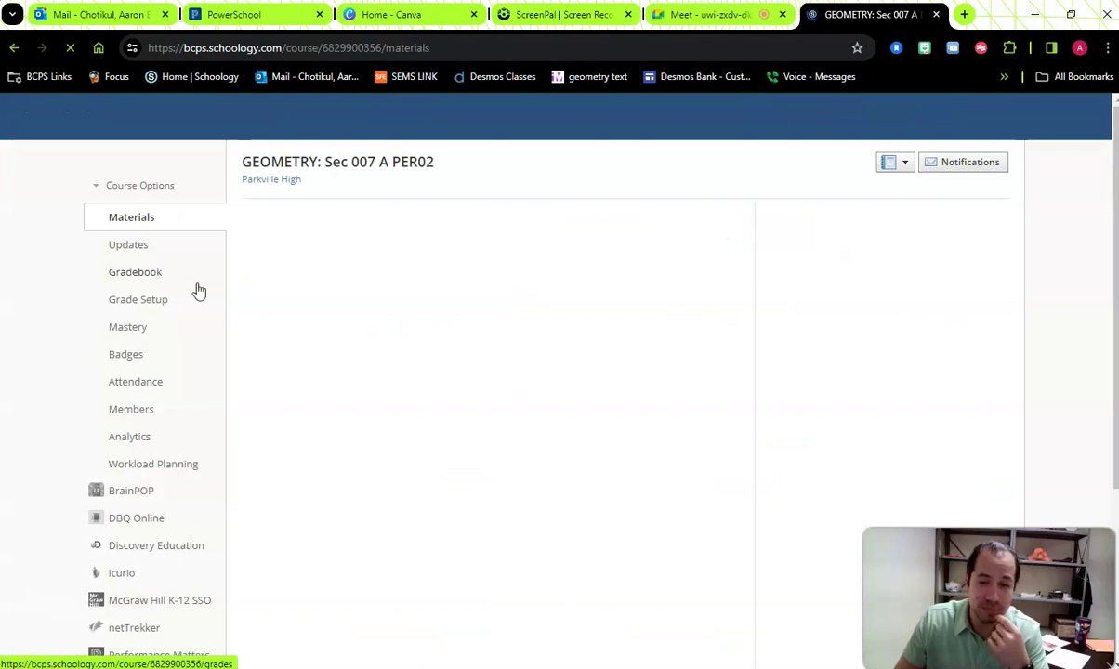
click(363, 289)
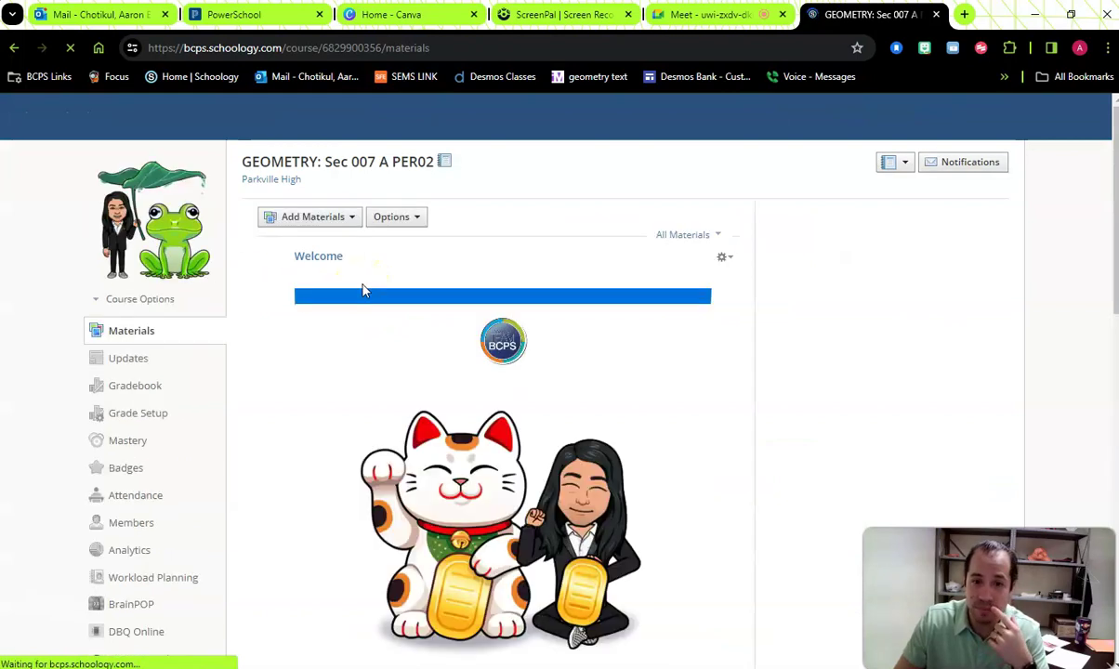
click(392, 247)
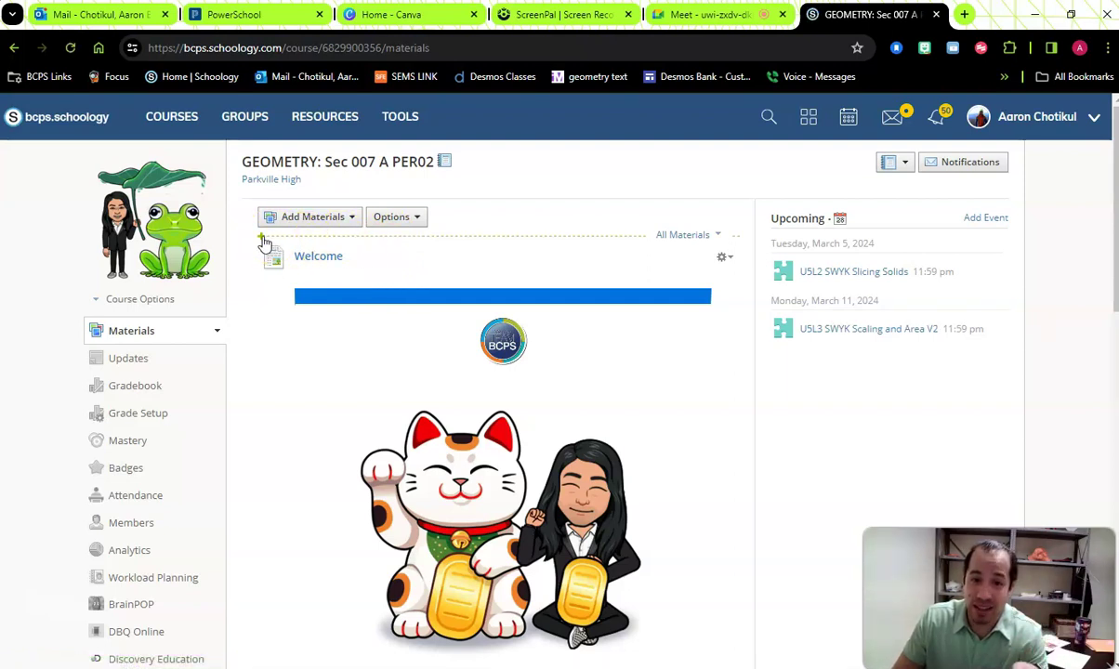
click(330, 224)
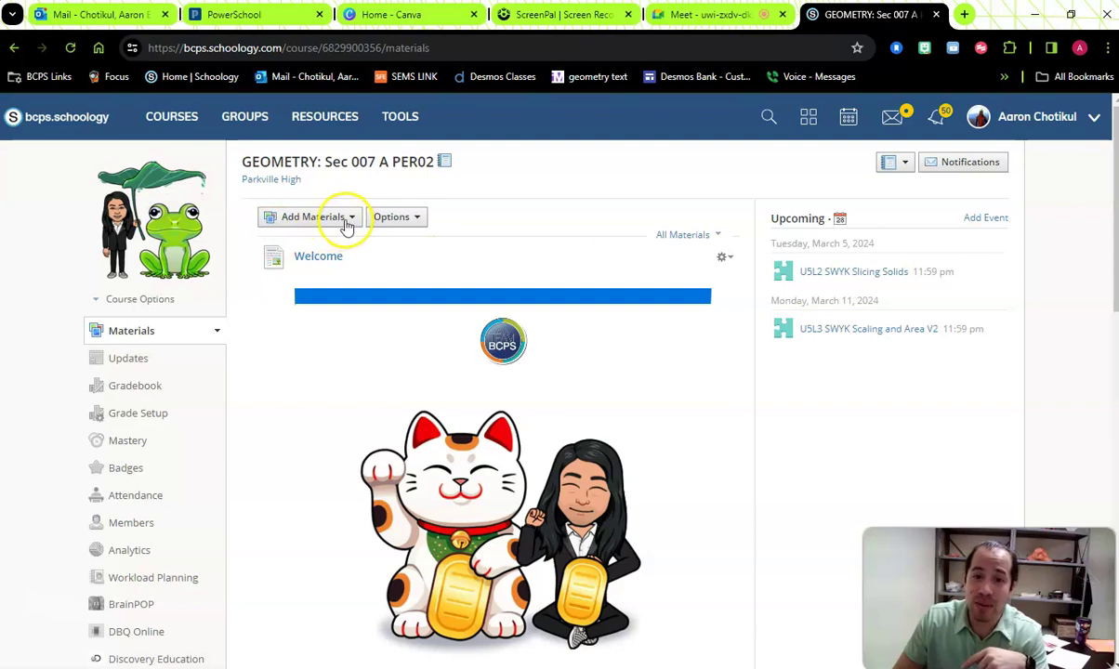
mouse_move(270, 251)
mouse_down()
mouse_move(267, 232)
mouse_move(265, 244)
mouse_up()
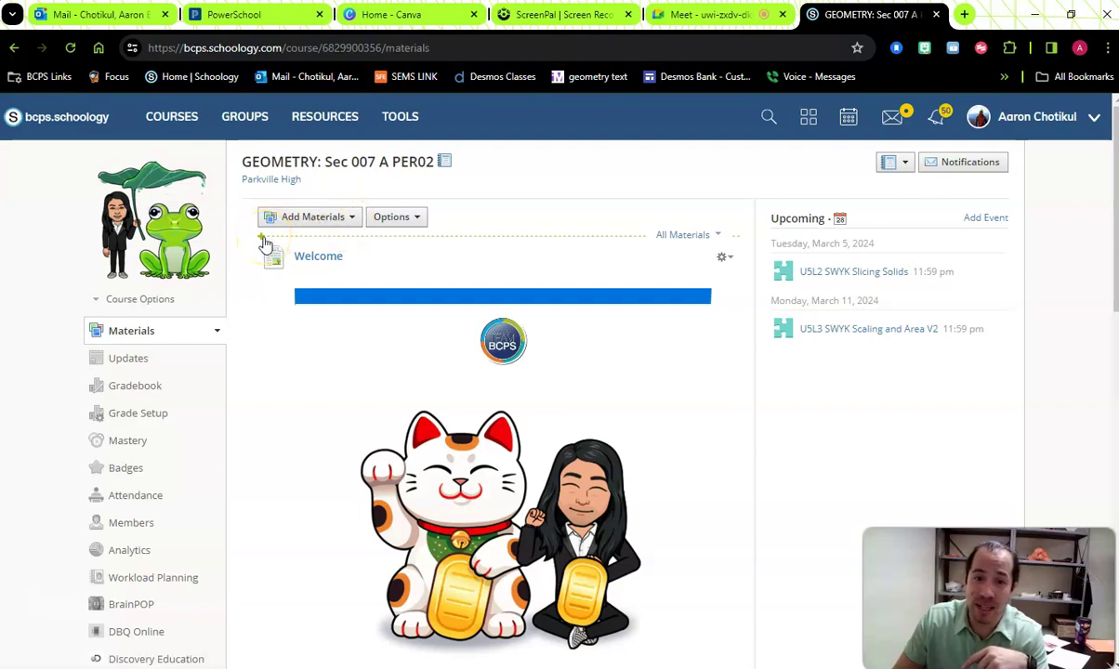
click(265, 238)
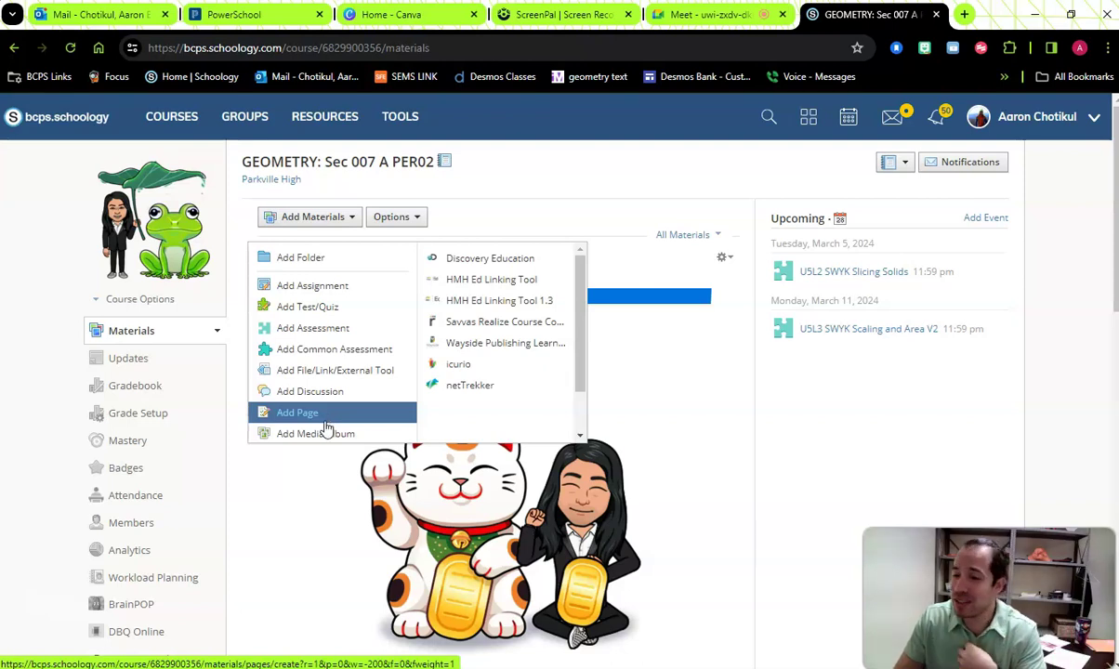
click(302, 412)
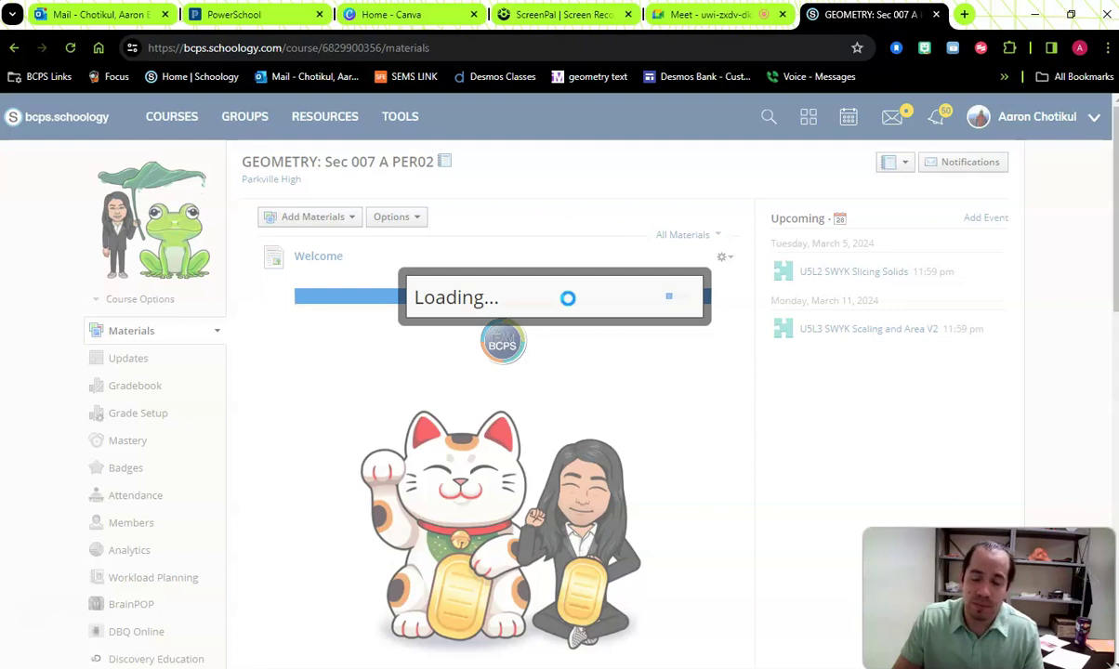
click(558, 292)
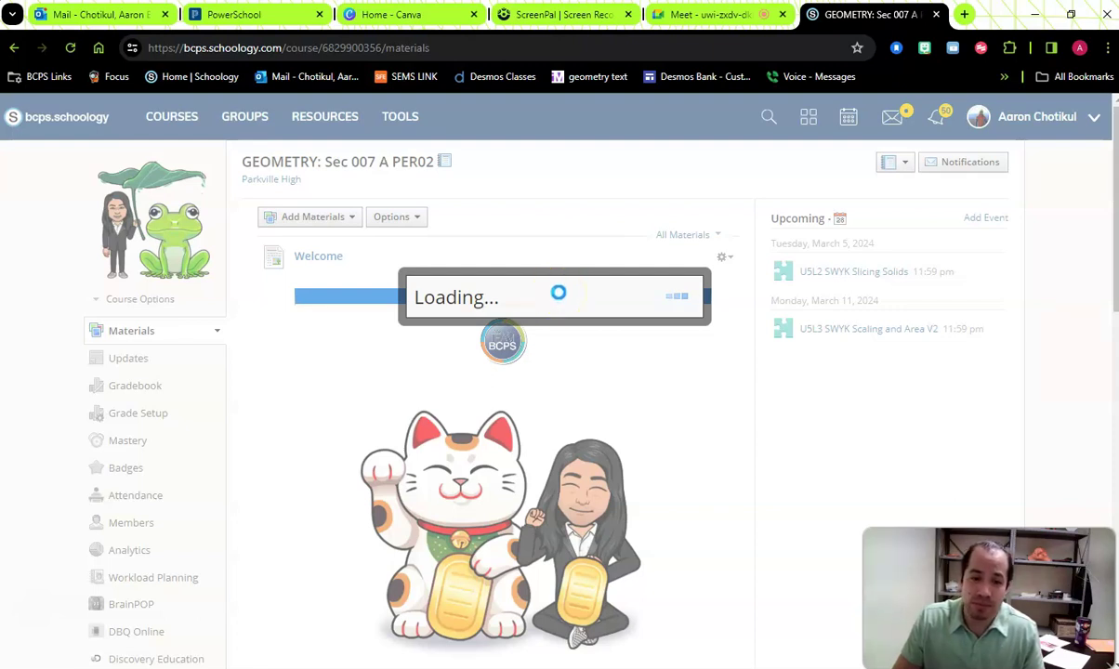
- Title the page '2/28 Google Meet Link' and write the 11:15 access note in the body
click(377, 163)
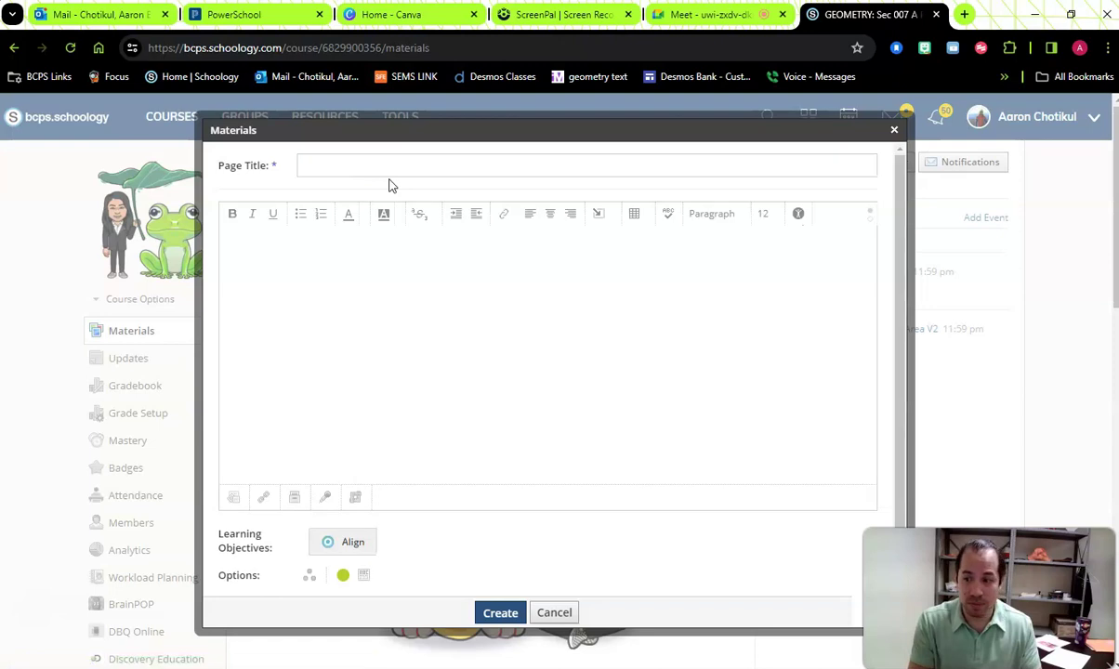
click(299, 156)
click(327, 168)
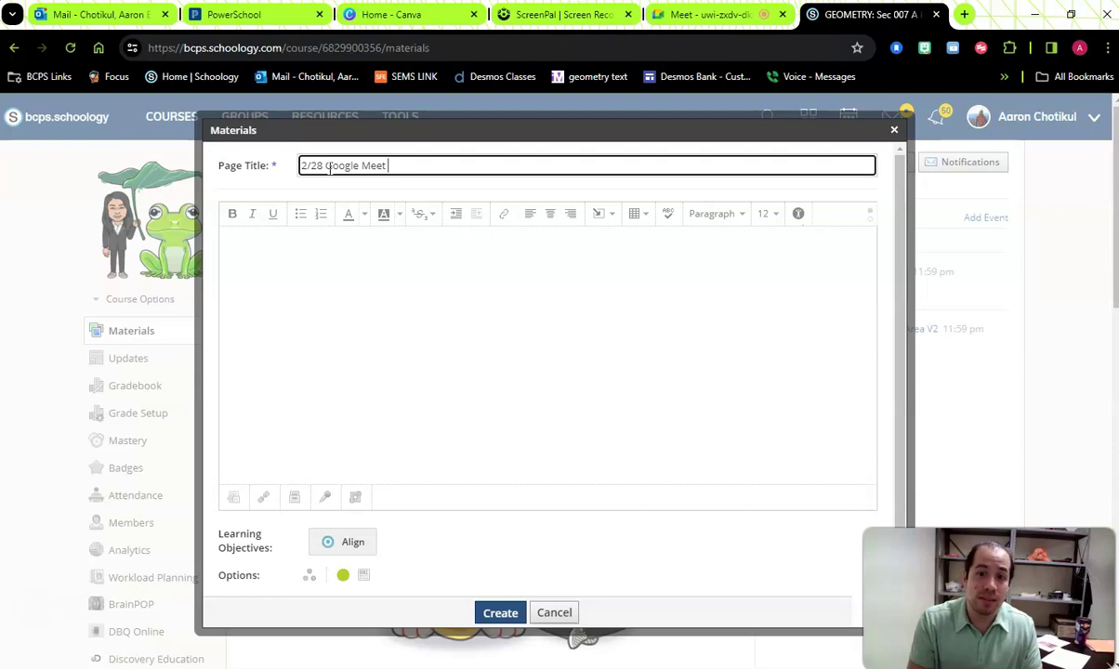
click(316, 237)
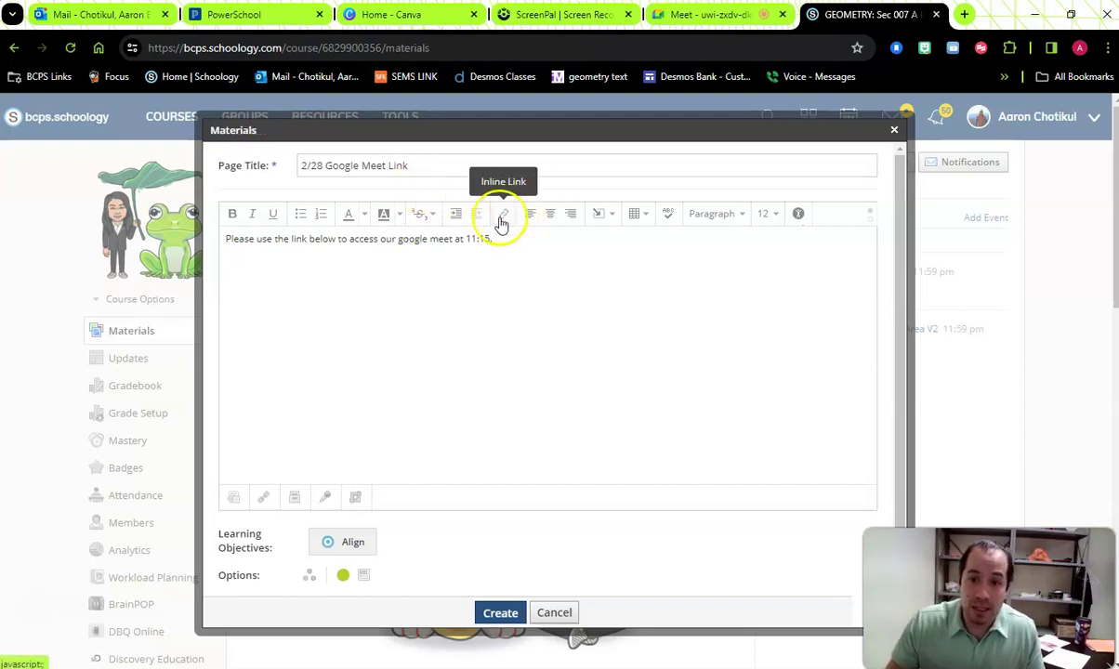
click(239, 302)
text(https://meet.google.com/uwi-zxdv-dkr)
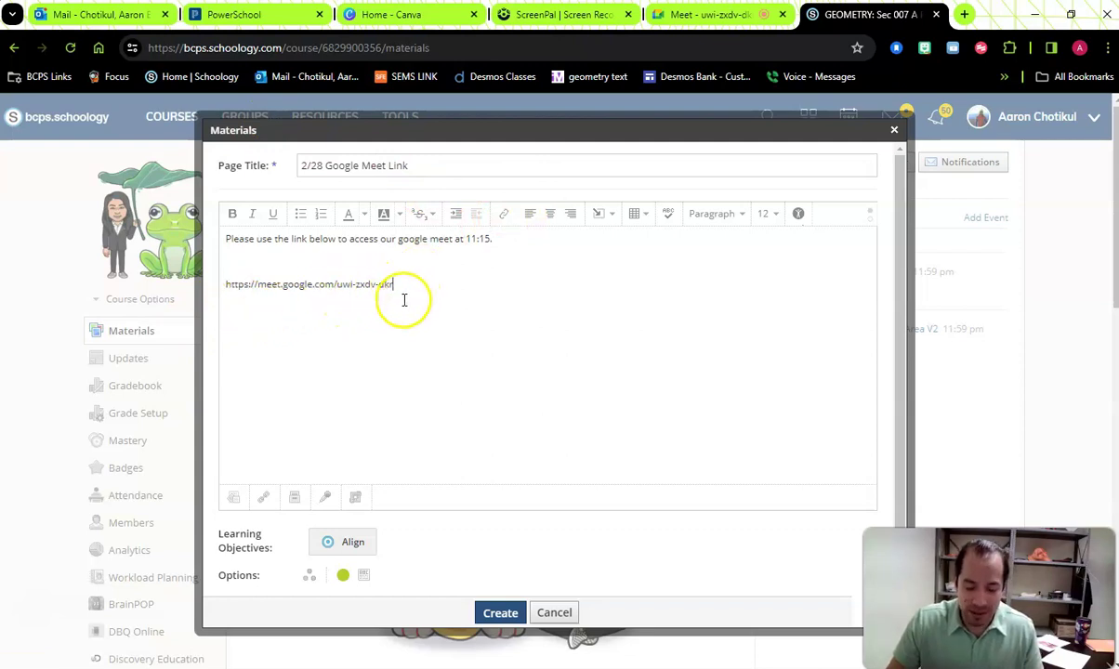
drag(409, 286, 192, 309)
key(ctrl+x)
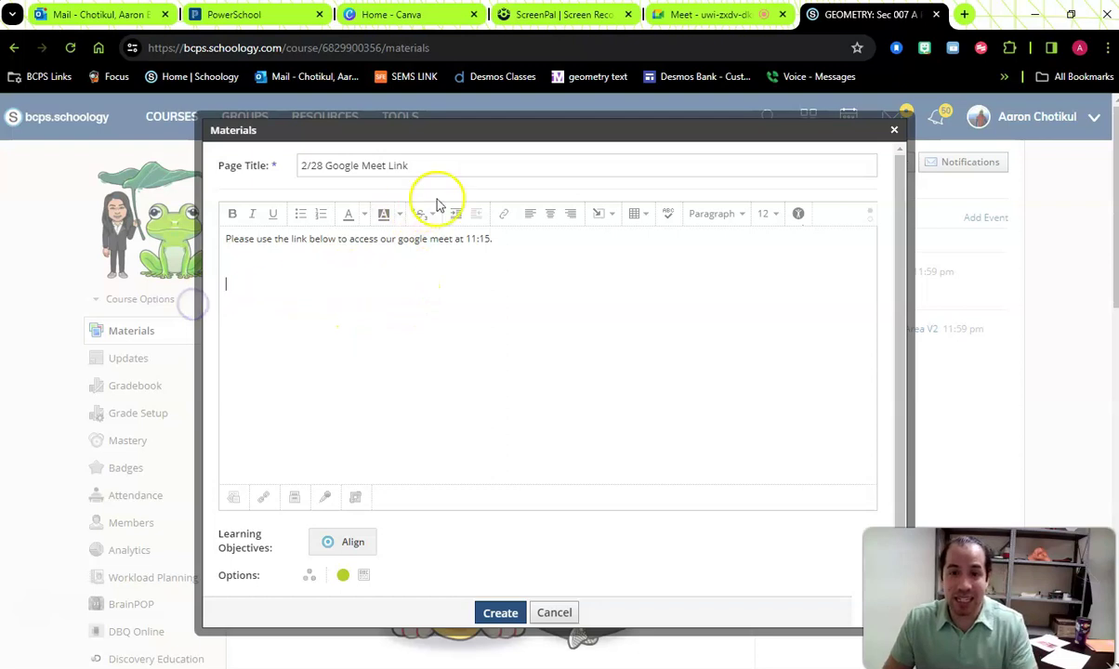
- Insert a 'Google Meet Link' hyperlink to the meeting address and create the page
click(497, 228)
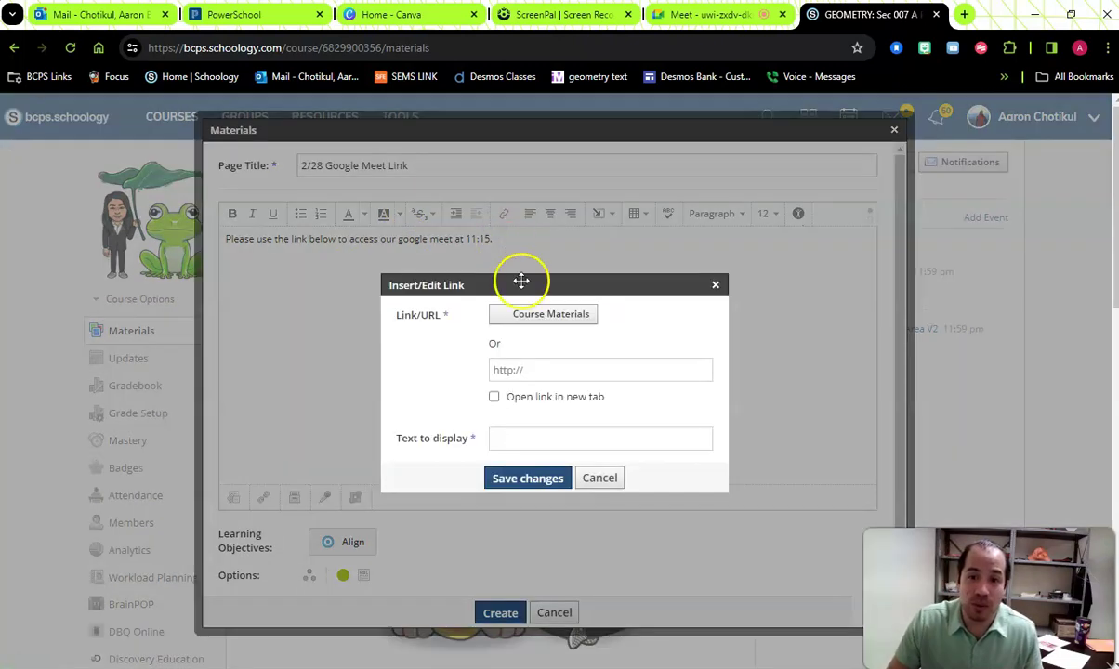
click(547, 370)
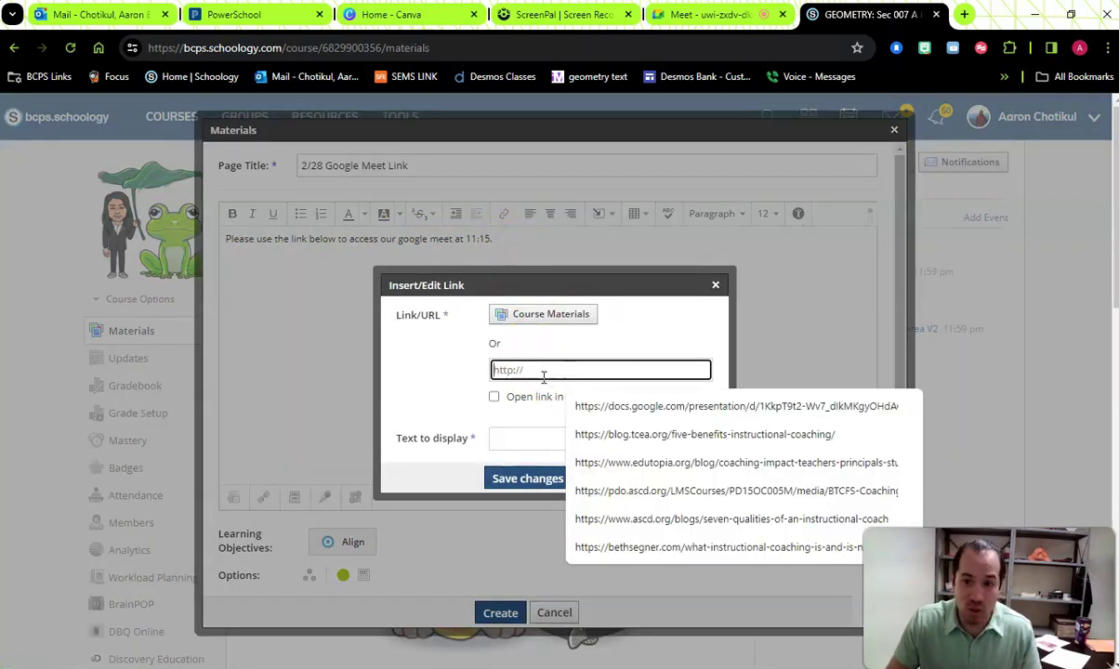
key(ctrl+v)
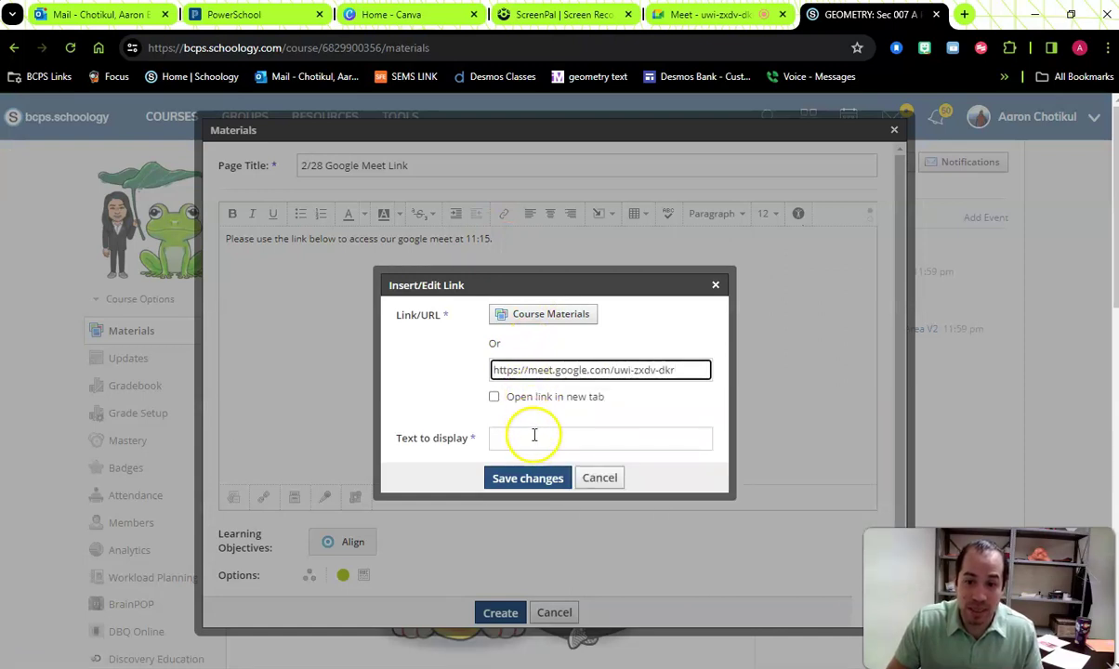
click(532, 438)
text(Goog)
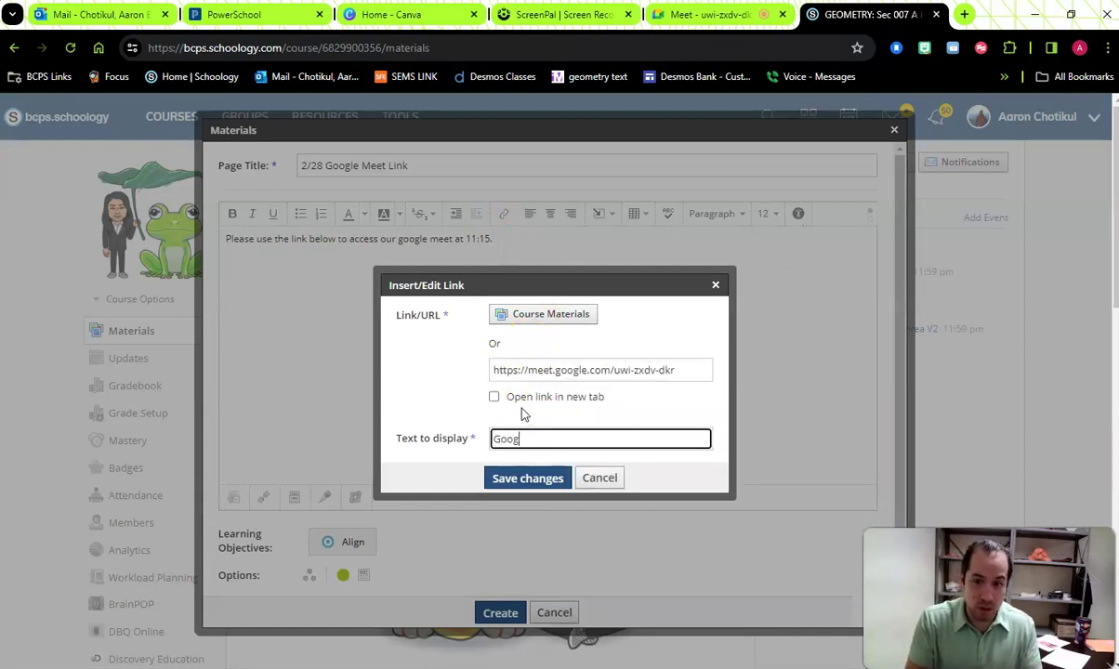
text(le Meet Link)
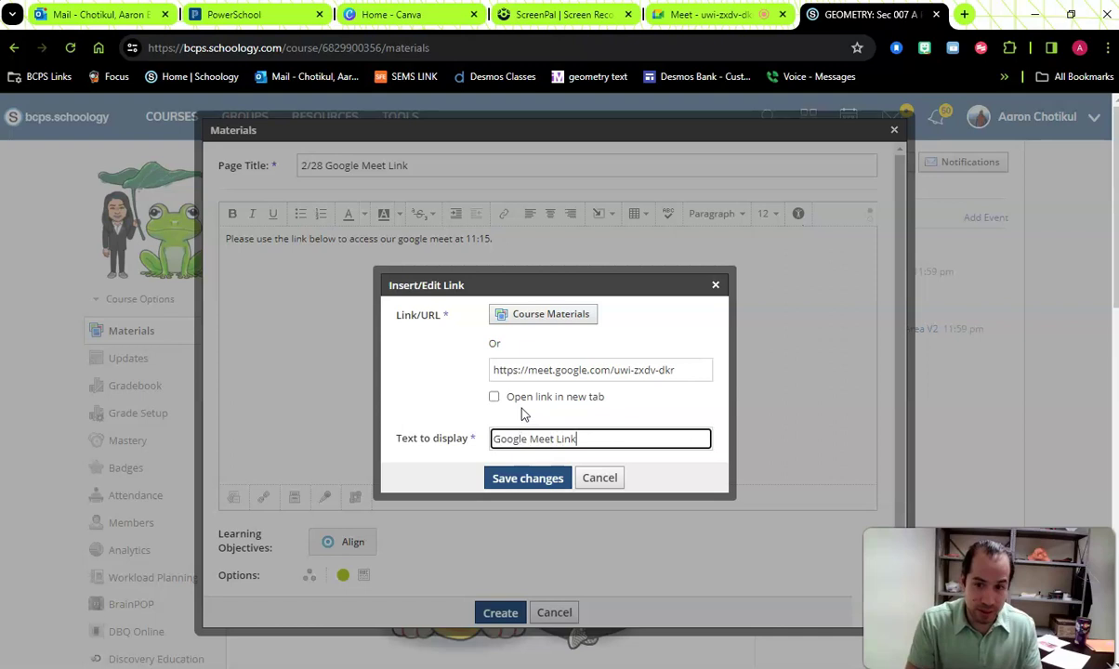
click(552, 477)
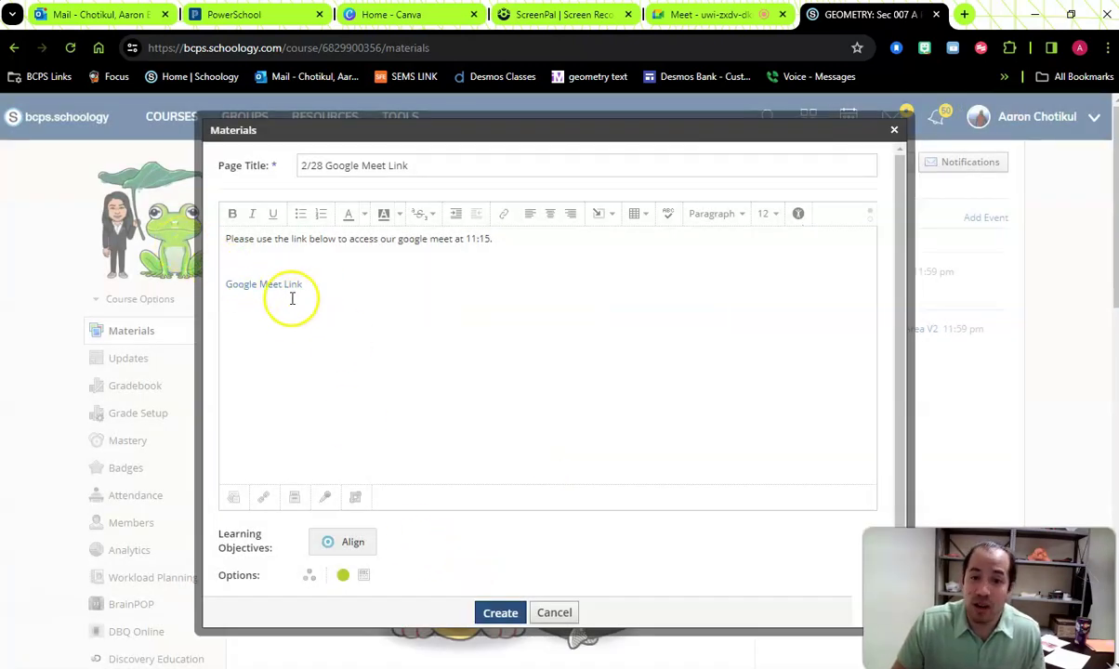
click(497, 609)
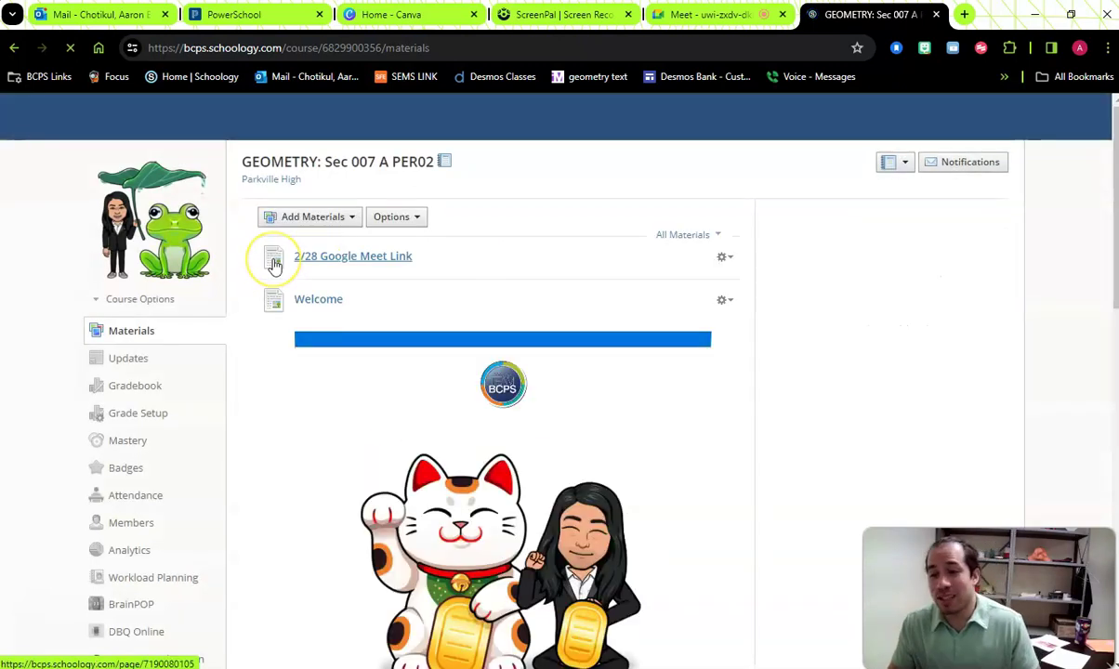
- View the new 2/28 Google Meet Link page, then delete it from the GEOMETRY materials
click(357, 260)
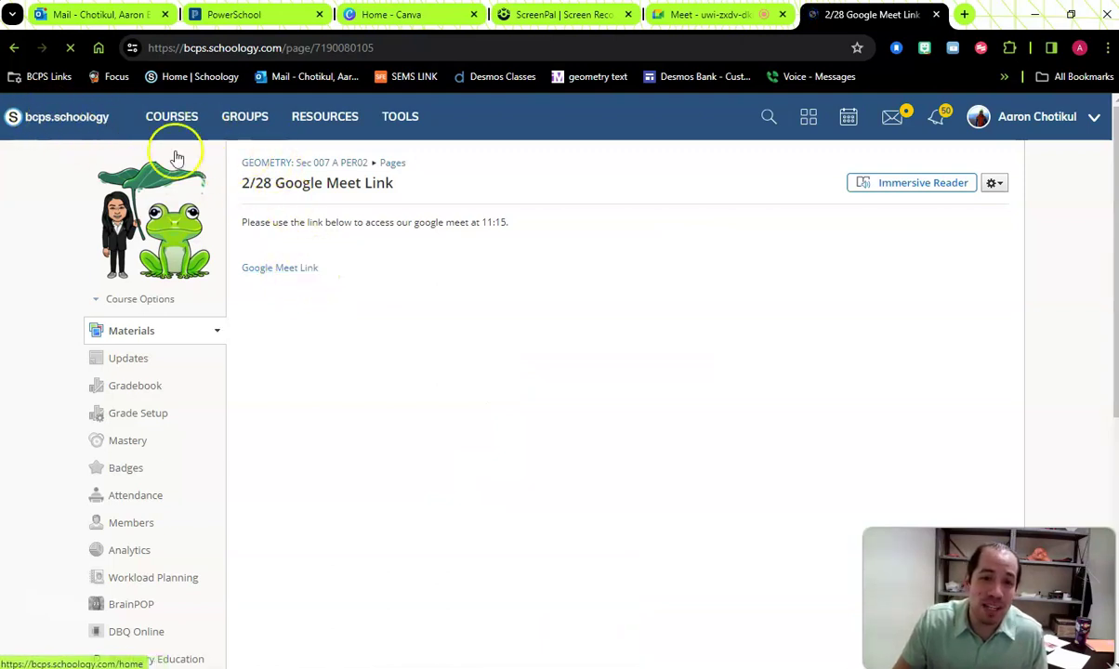
click(135, 335)
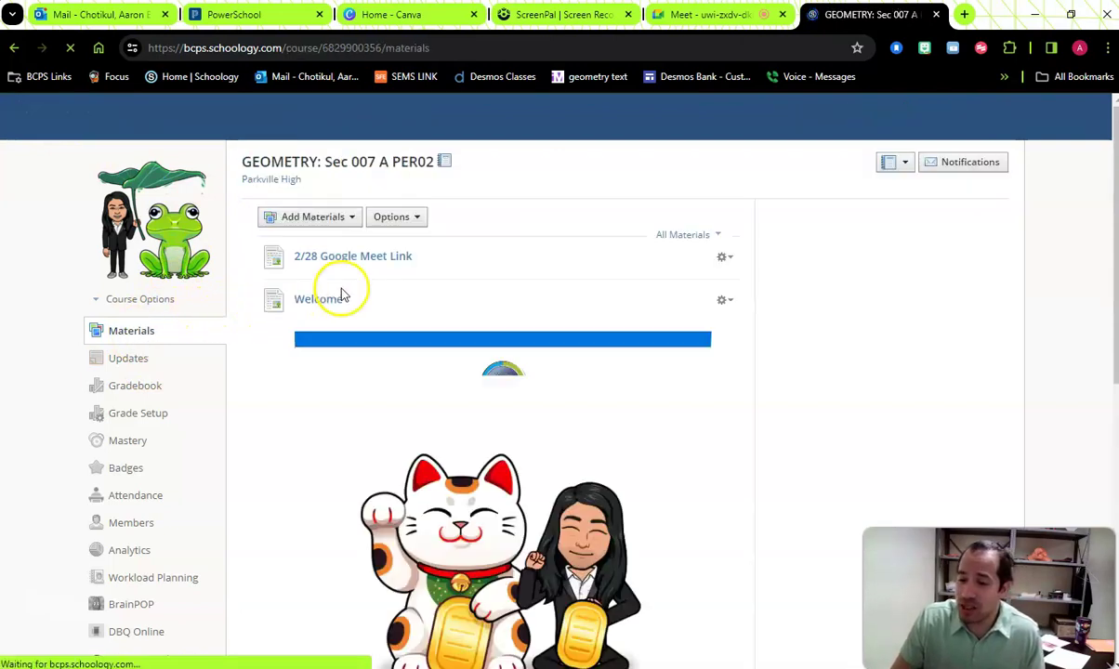
click(720, 259)
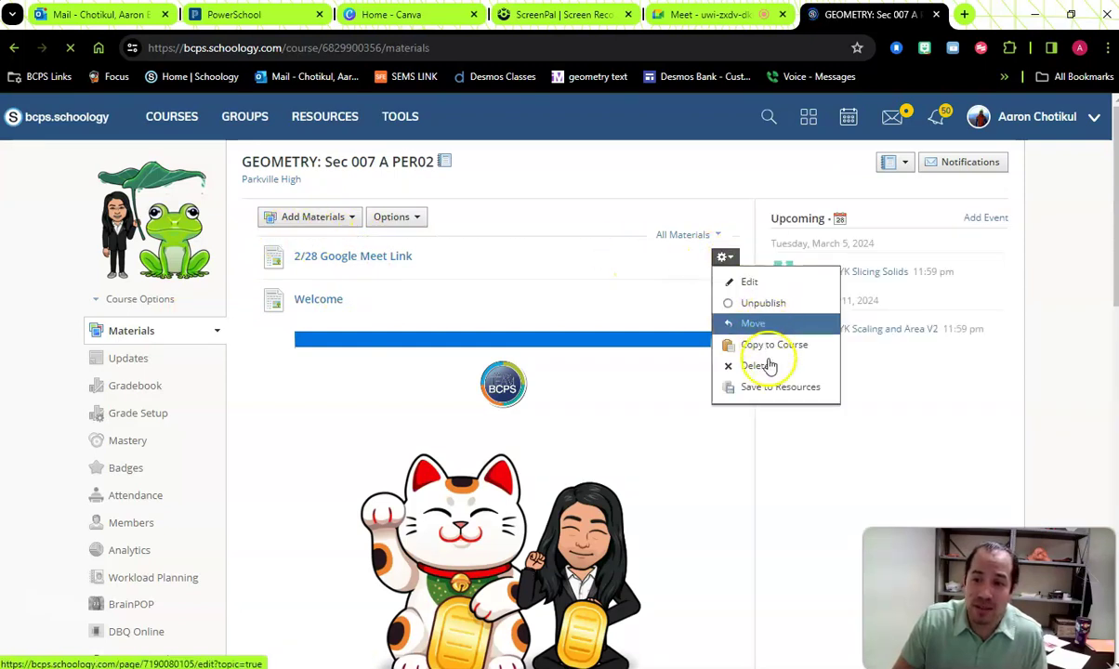
click(769, 365)
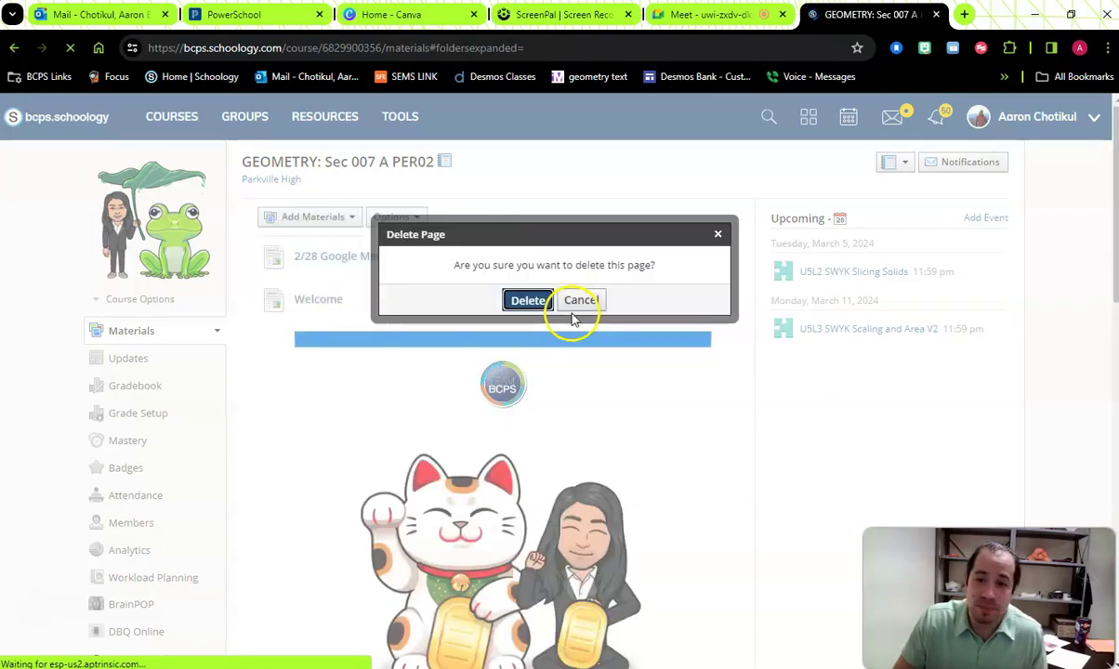
click(526, 299)
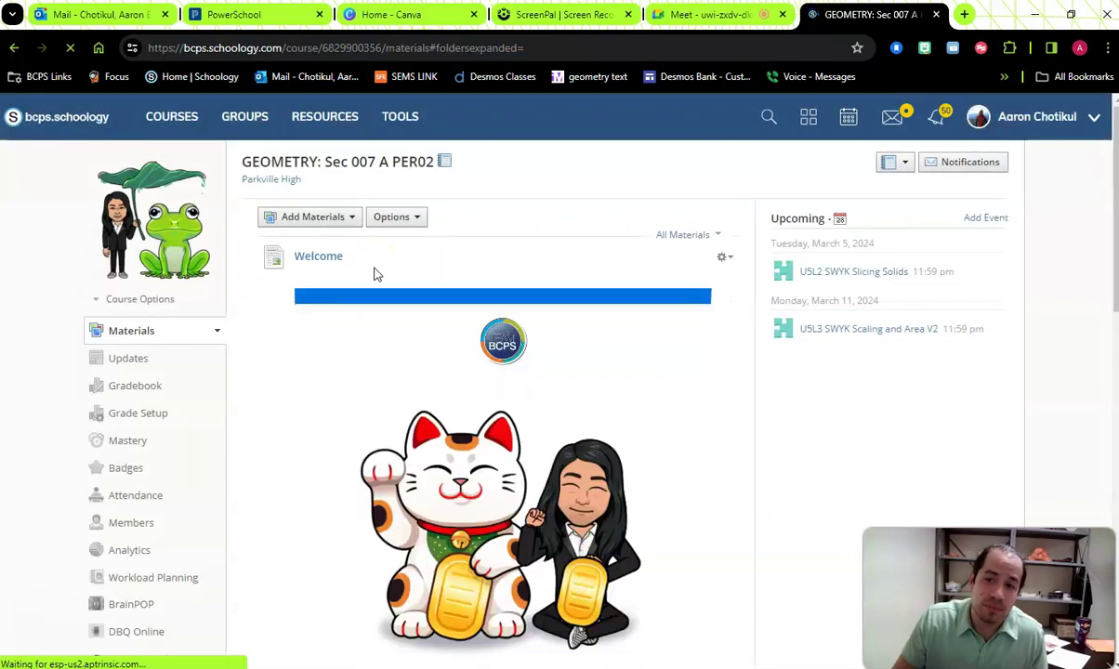
click(325, 228)
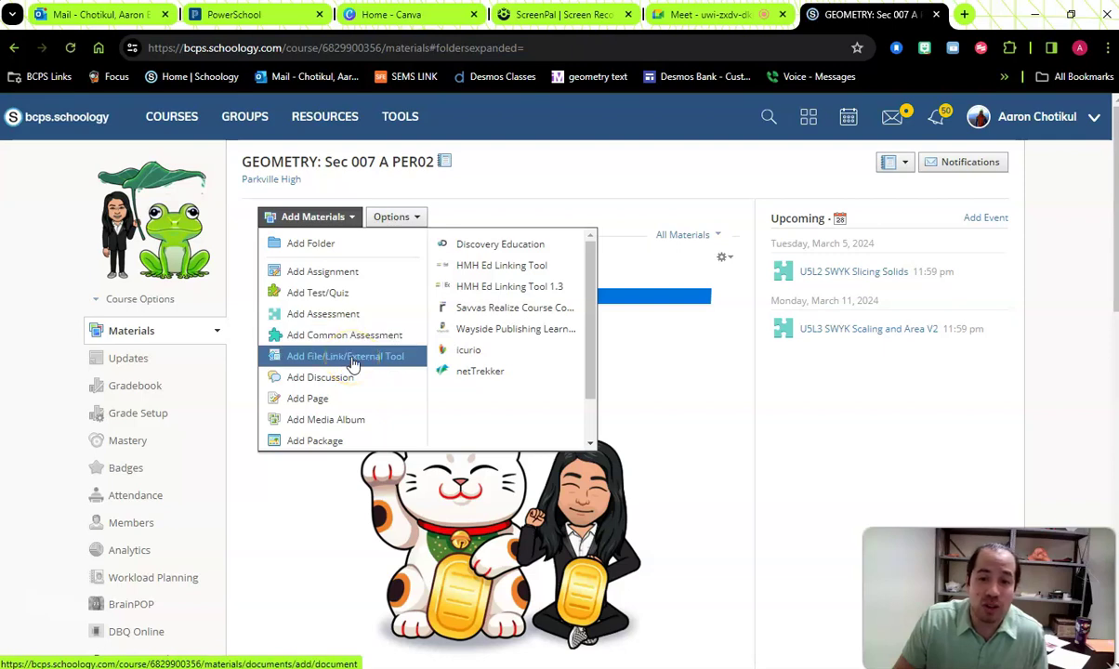
- Add a web link to the meeting address titled 'Google Meet Link 2/28' to the course
click(352, 360)
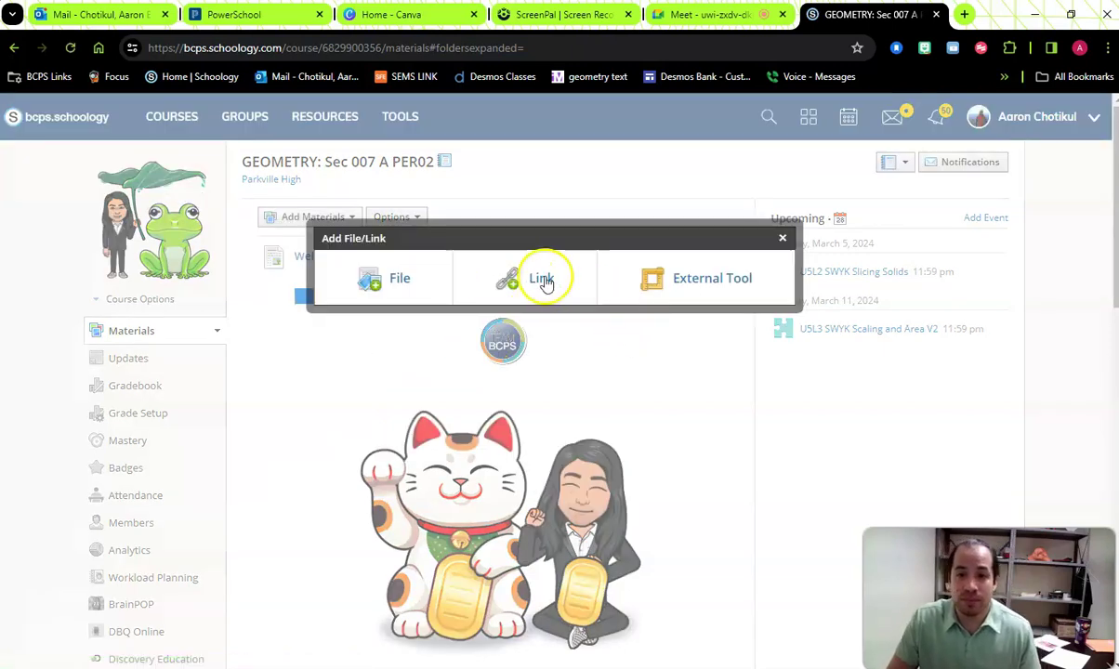
click(543, 280)
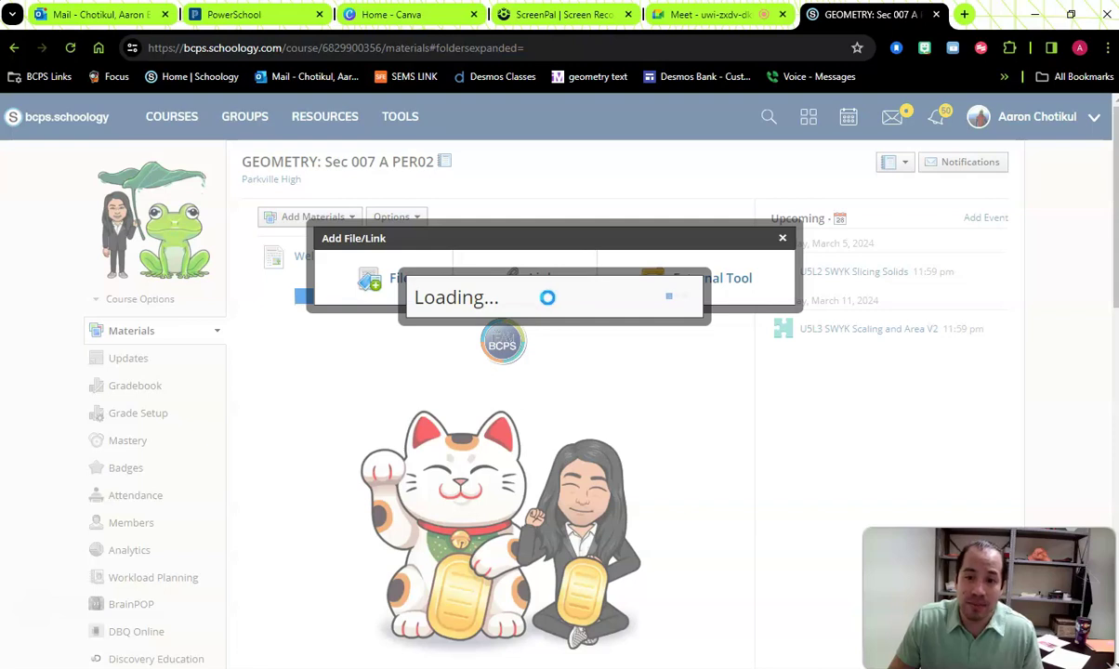
click(532, 246)
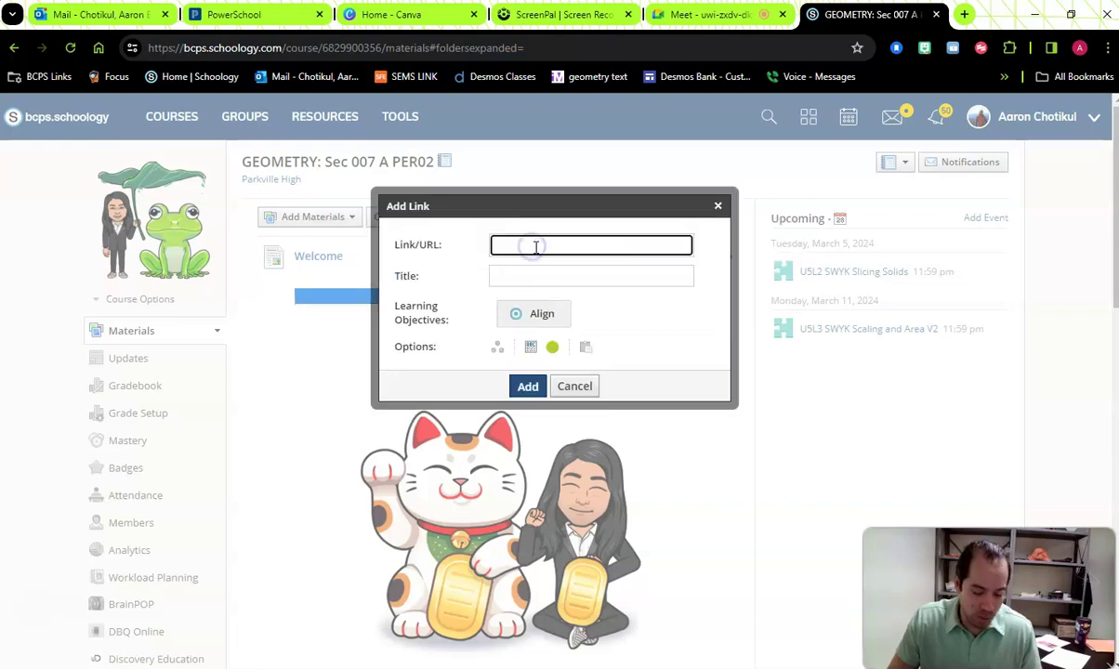
text(https://meet.google.com/uwi-zxdv-dkr)
click(723, 12)
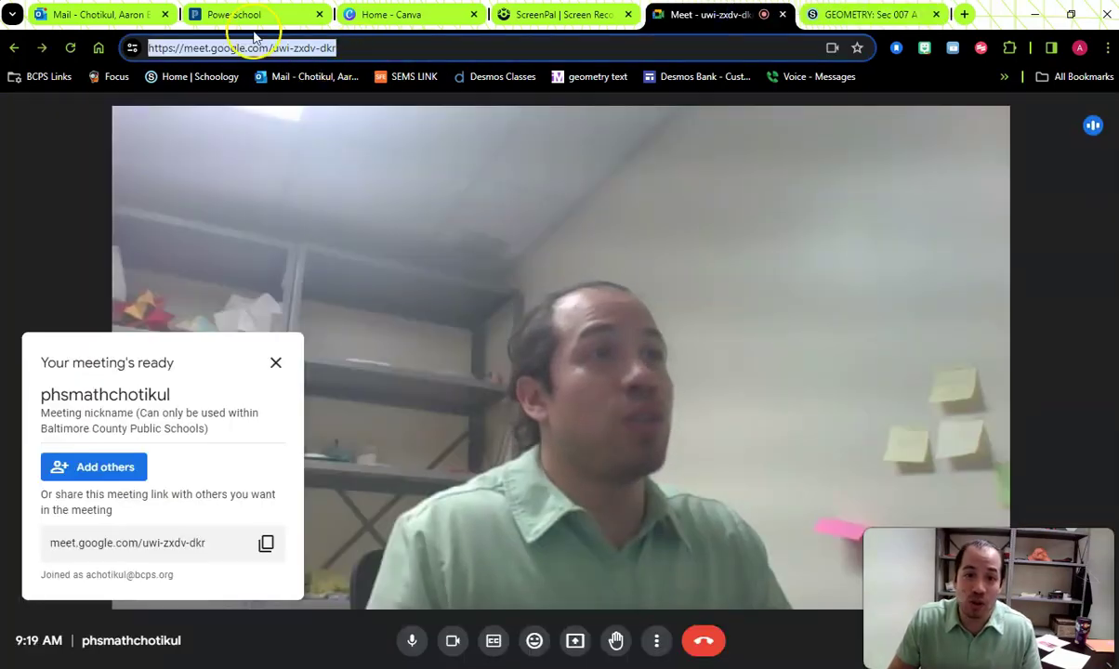
click(865, 14)
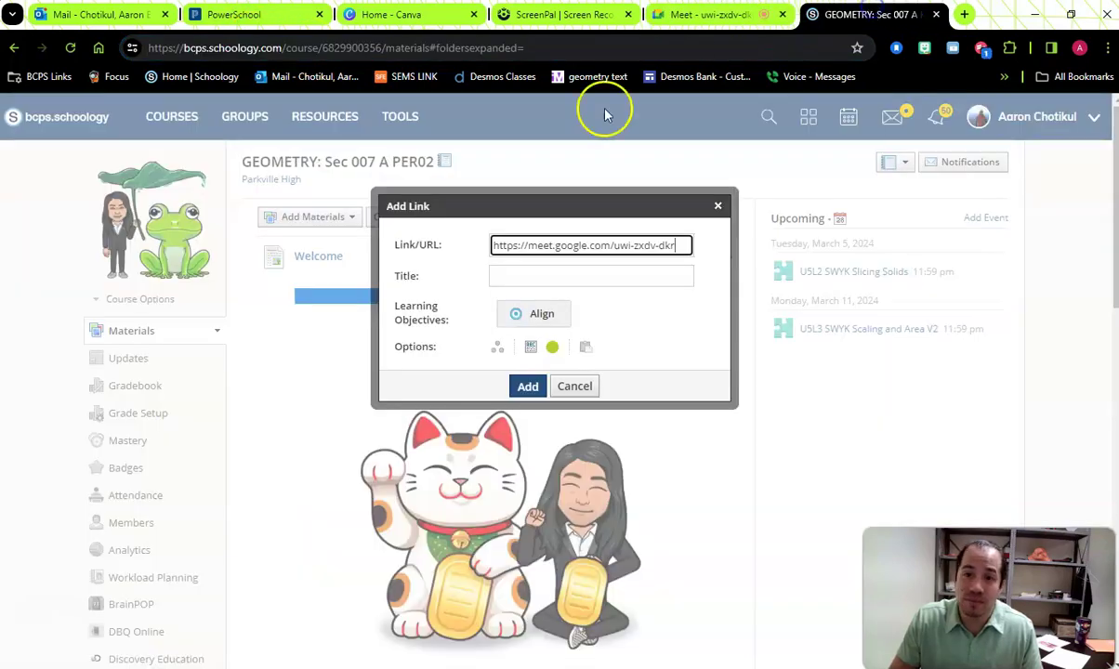
click(550, 277)
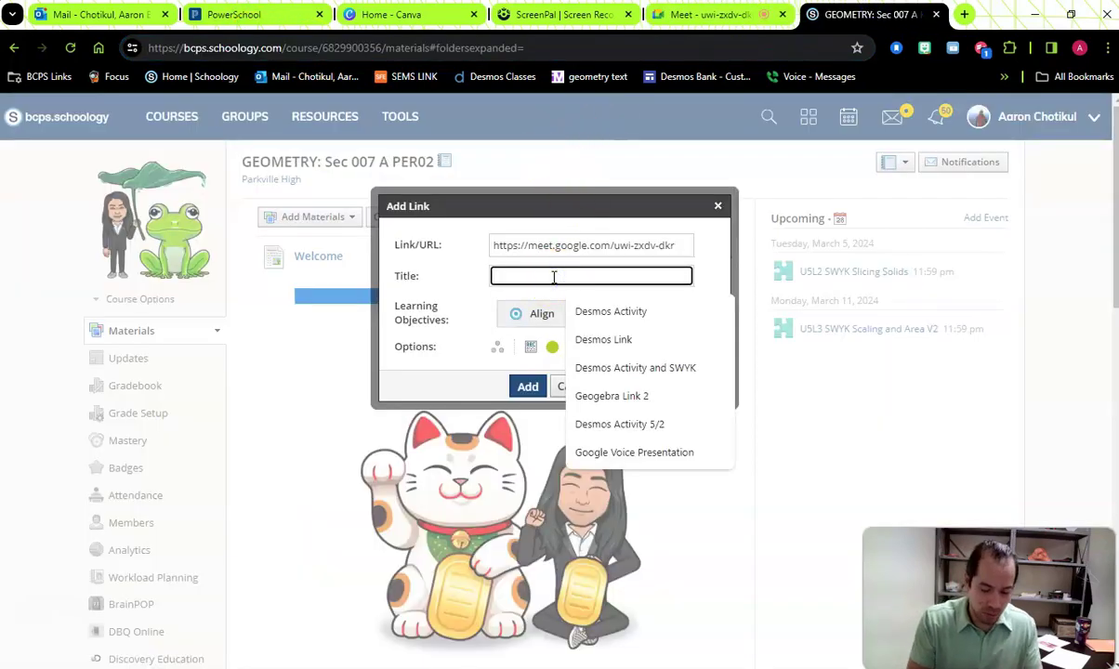
text(Google Meet Link 2/28)
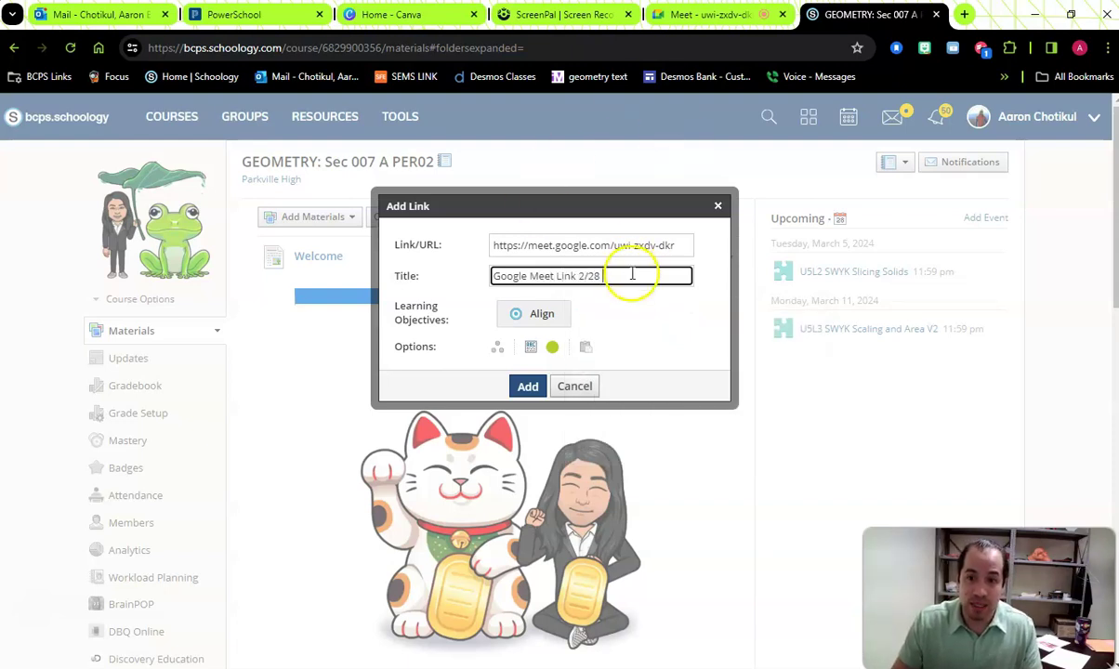
click(526, 387)
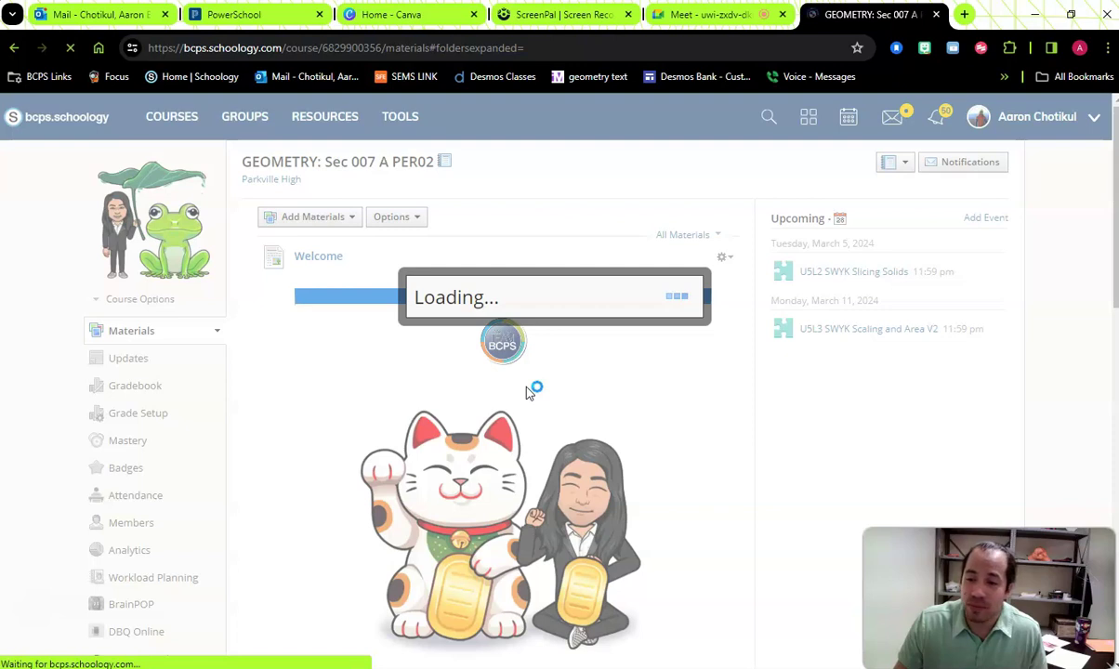
- Move the Google Meet Link 2/28 item to the top of the GEOMETRY materials
click(534, 354)
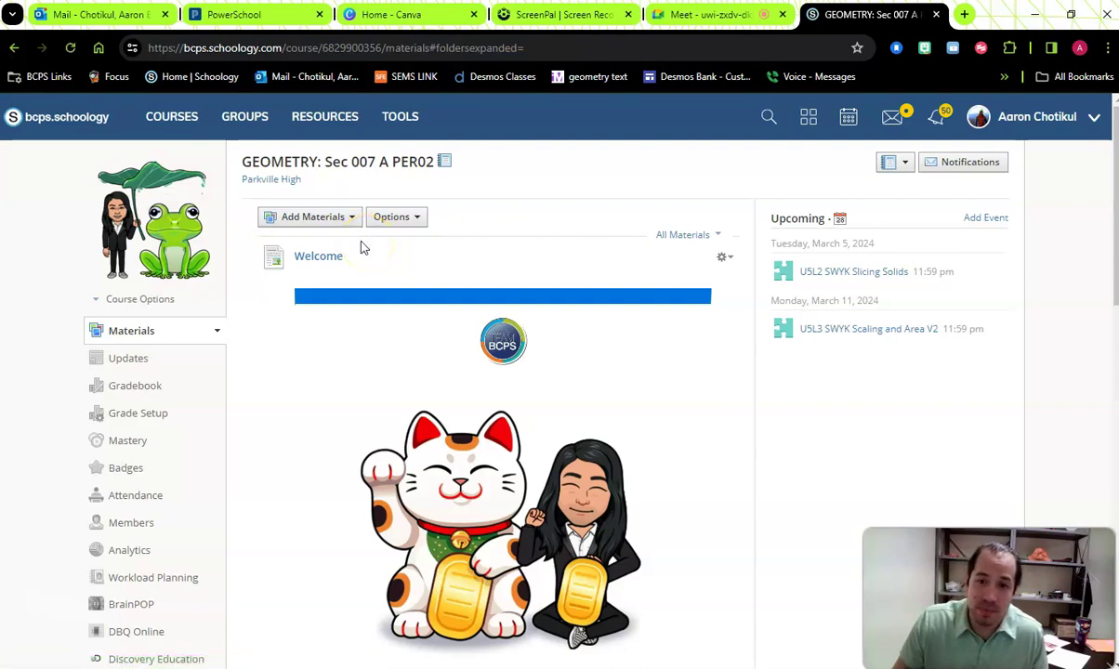
scroll(332, 239, down, 10)
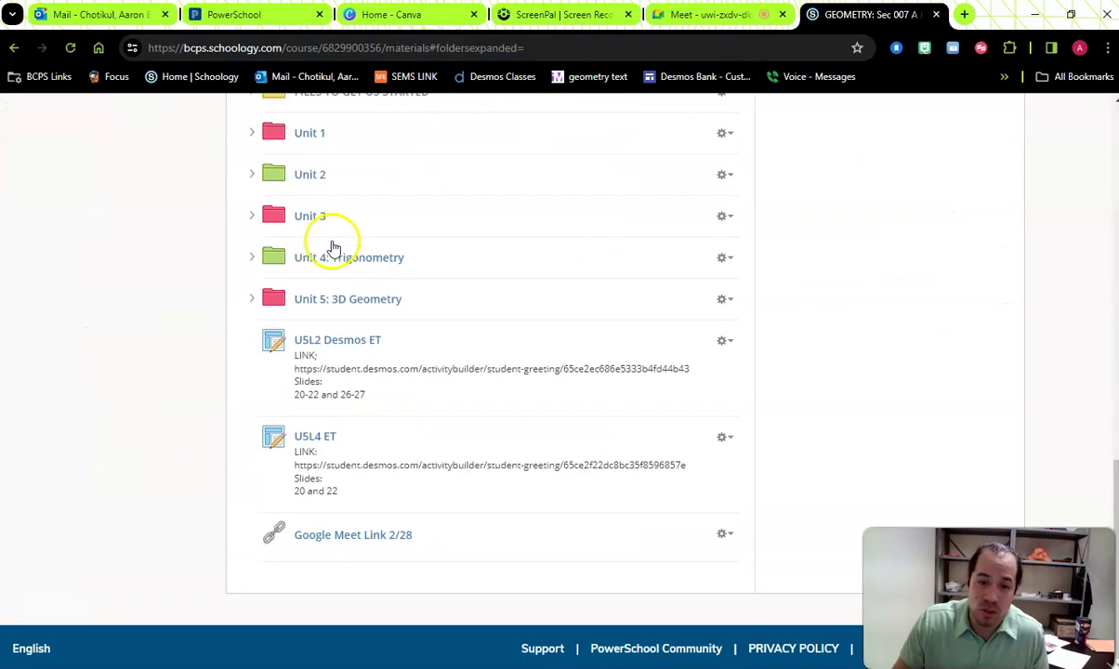
click(387, 539)
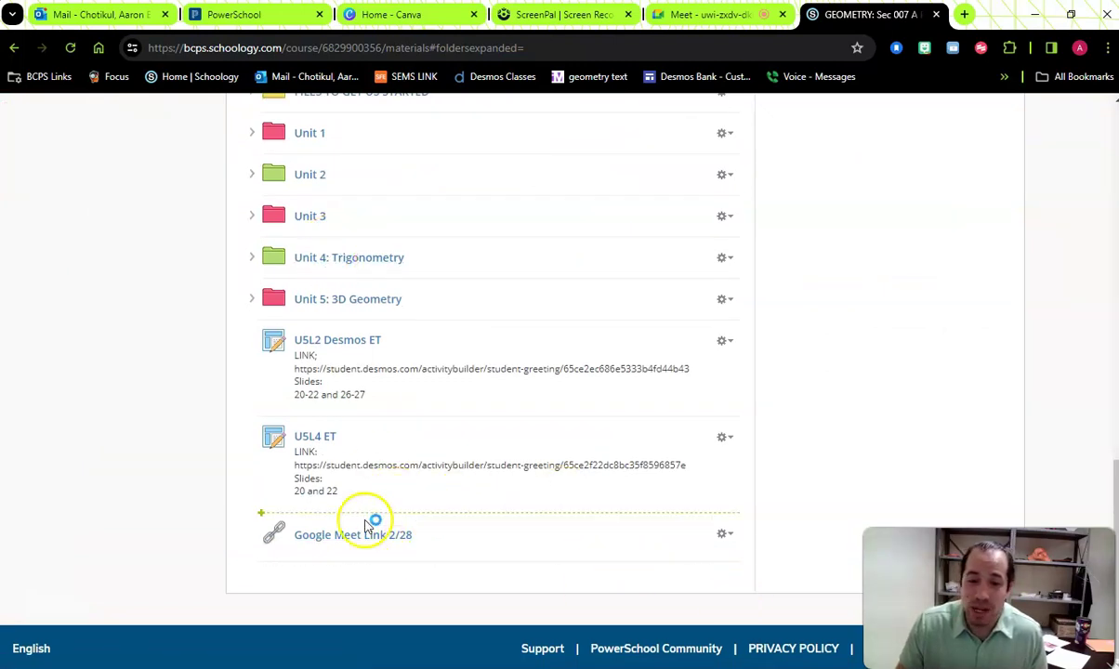
drag(262, 526, 326, 242)
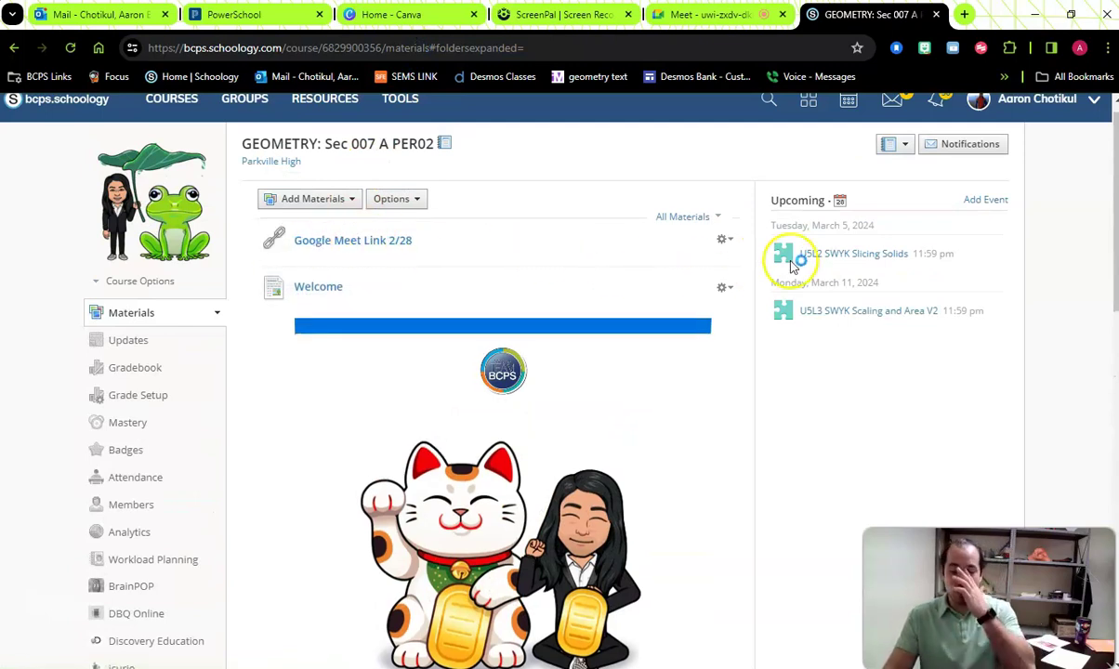
click(791, 262)
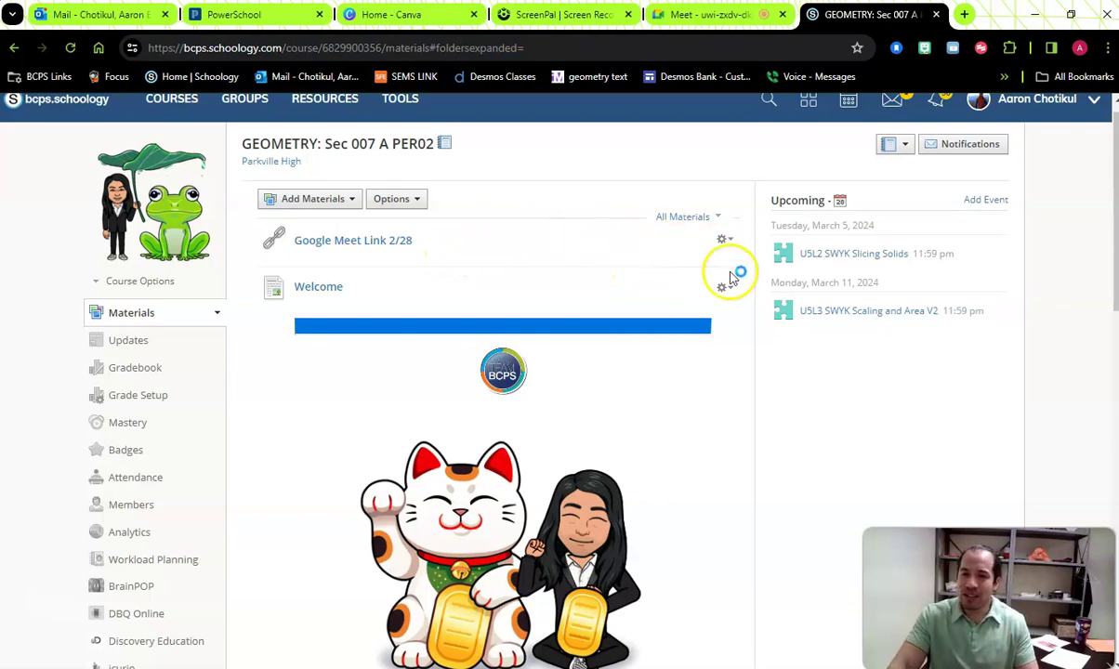
- Delete the Google Meet Link 2/28 from the course, leaving only Welcome
click(724, 242)
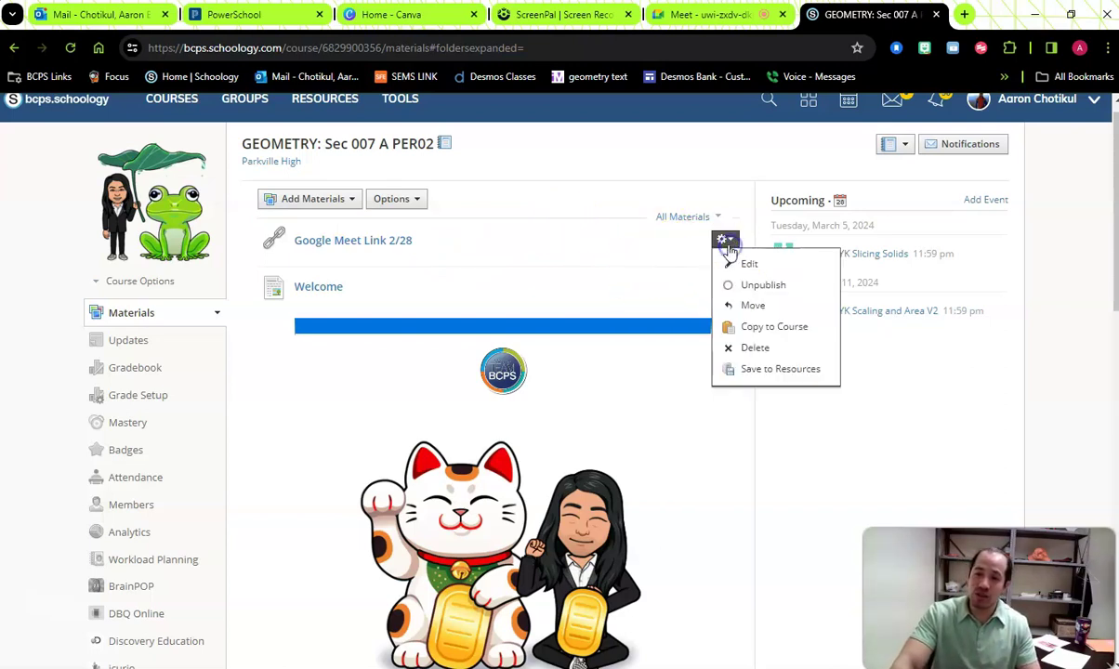
click(754, 346)
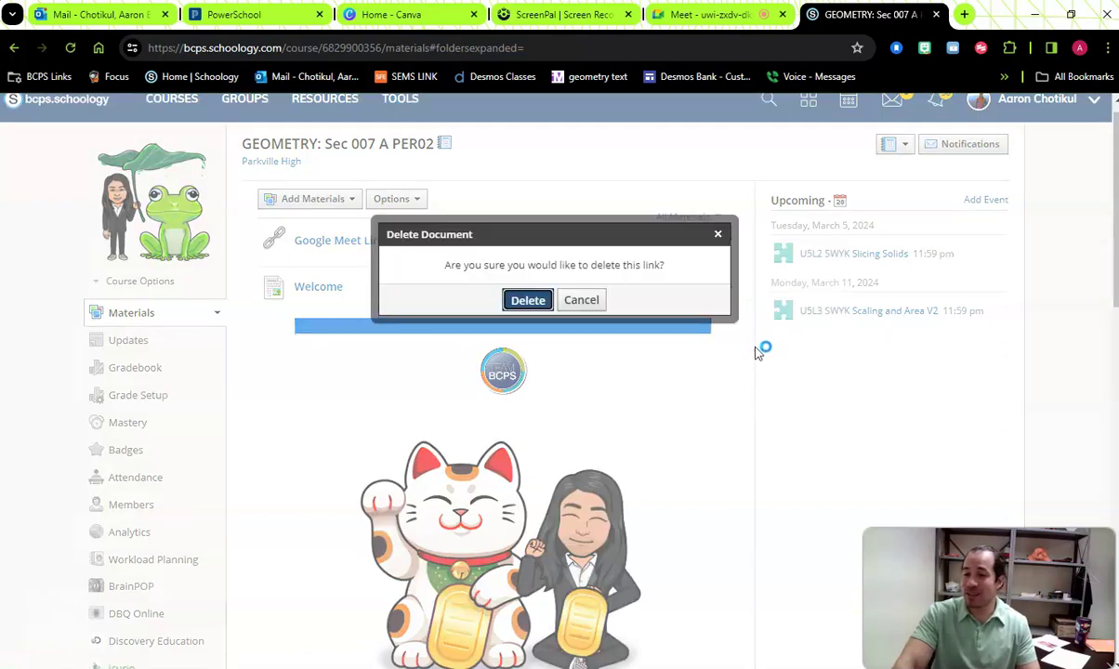
click(521, 302)
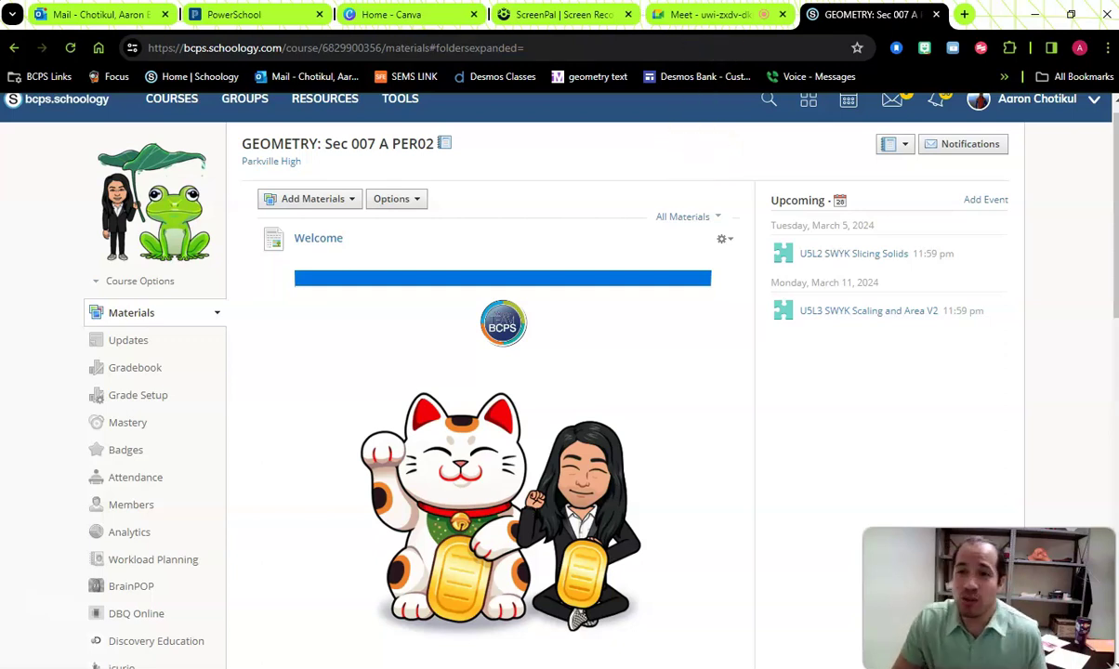
- Close the meeting-ready panel and present Entire Screen, Screen 1, instead of the Canva tab
click(734, 15)
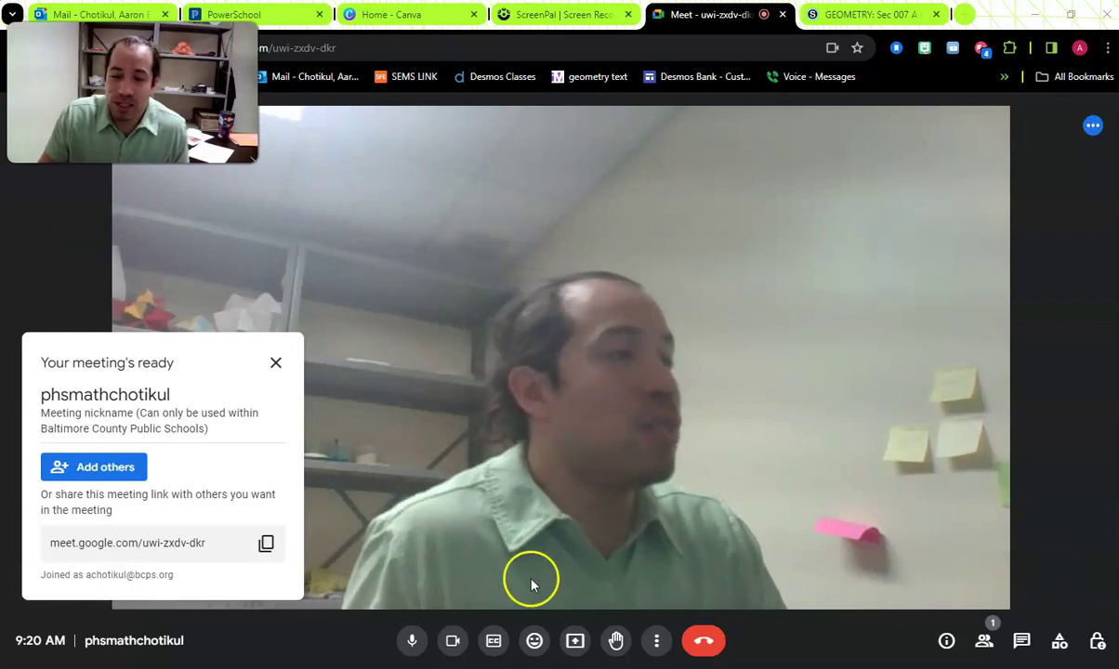
click(276, 363)
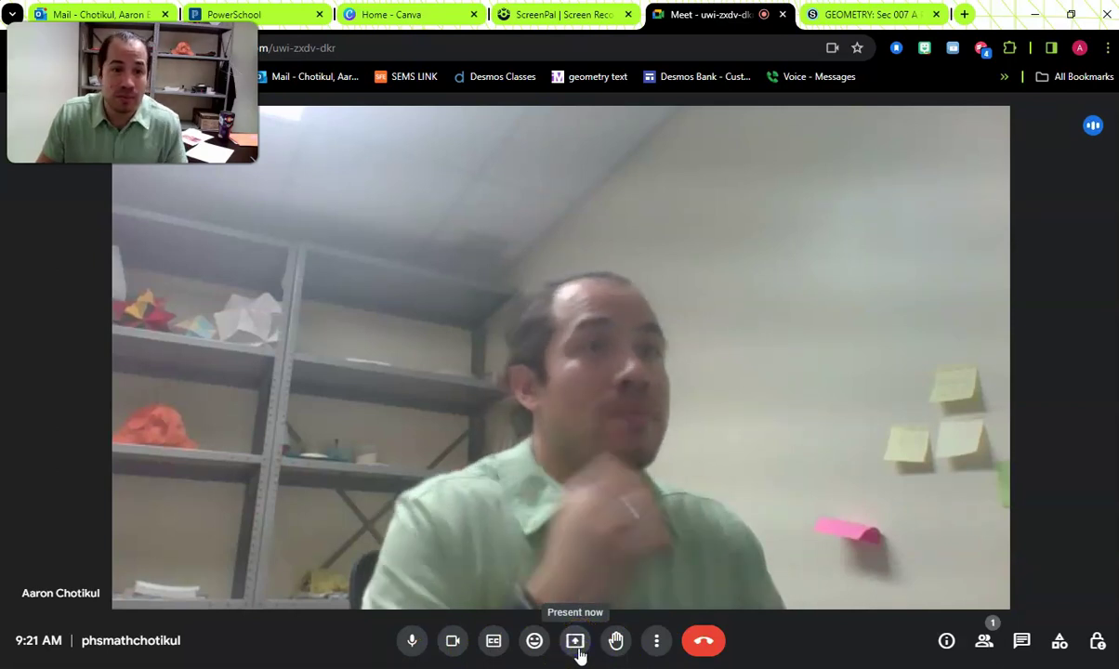
click(577, 650)
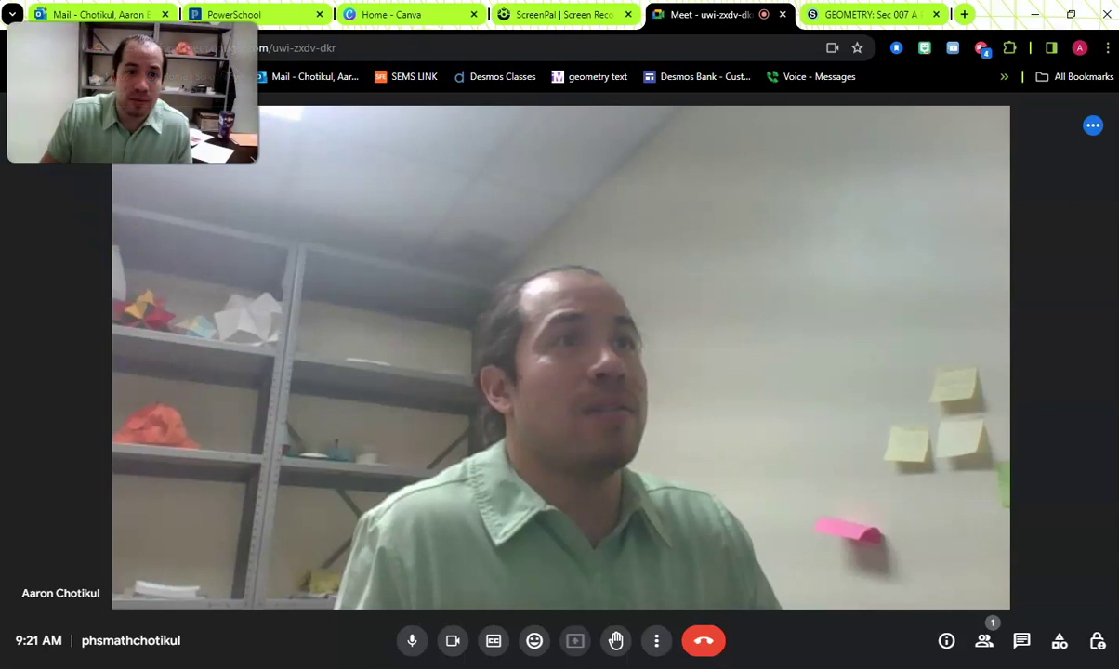
click(473, 640)
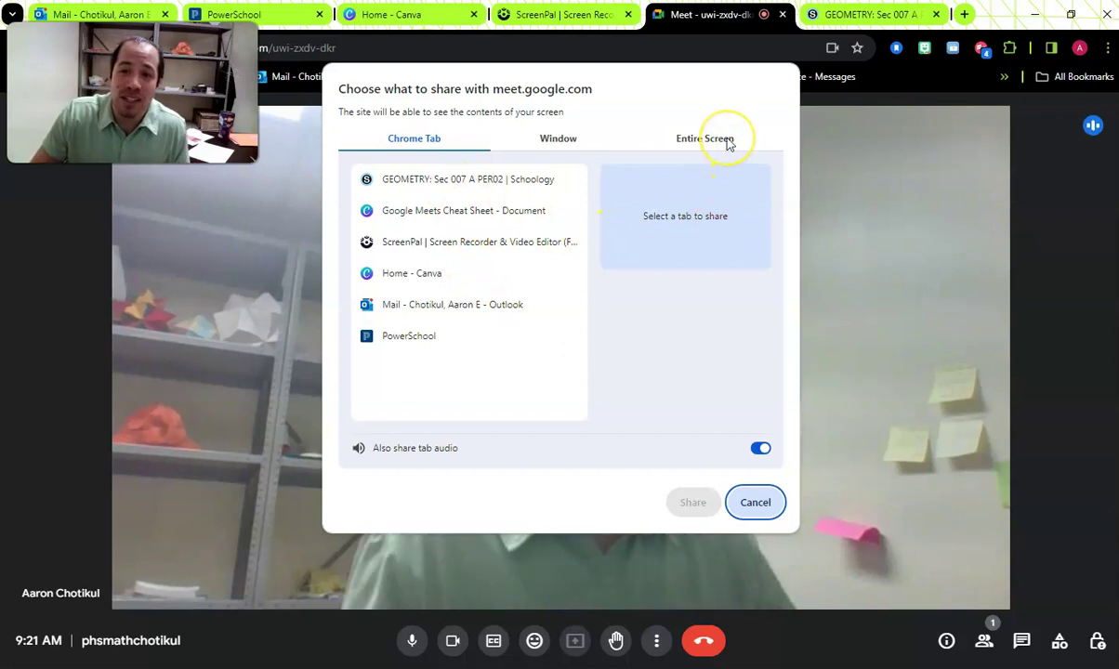
click(428, 283)
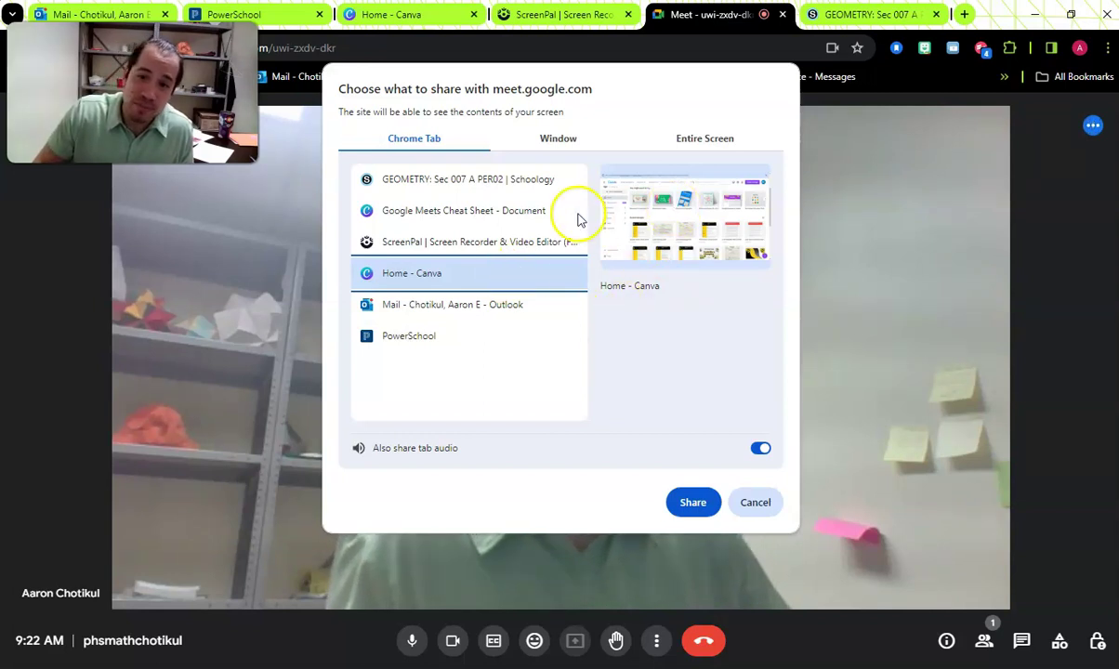
click(694, 142)
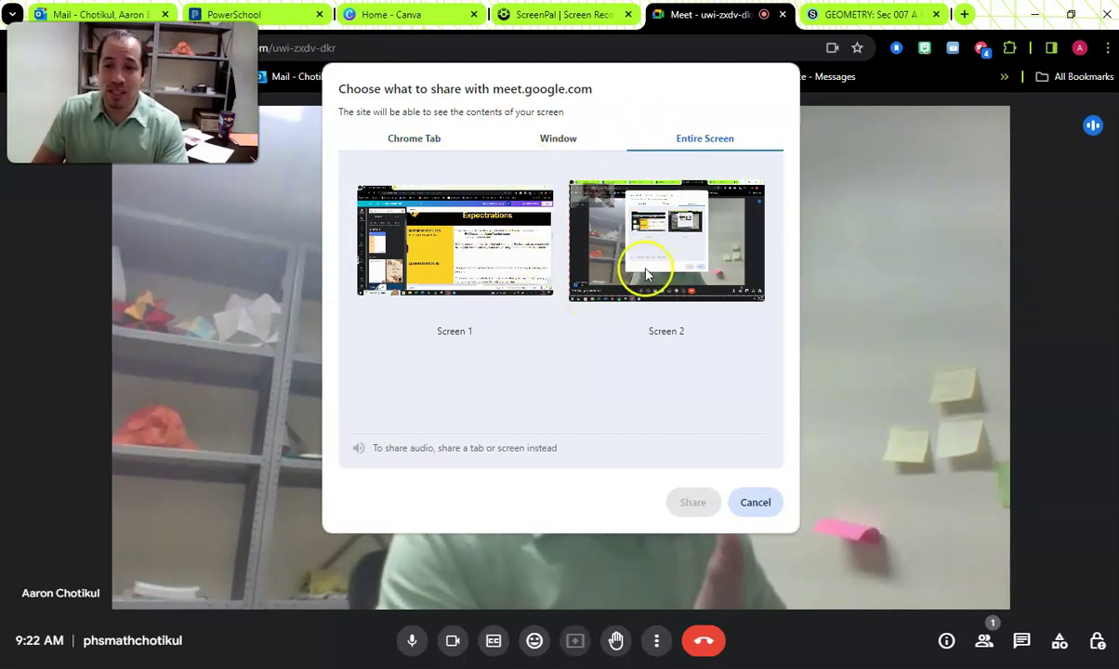
click(458, 246)
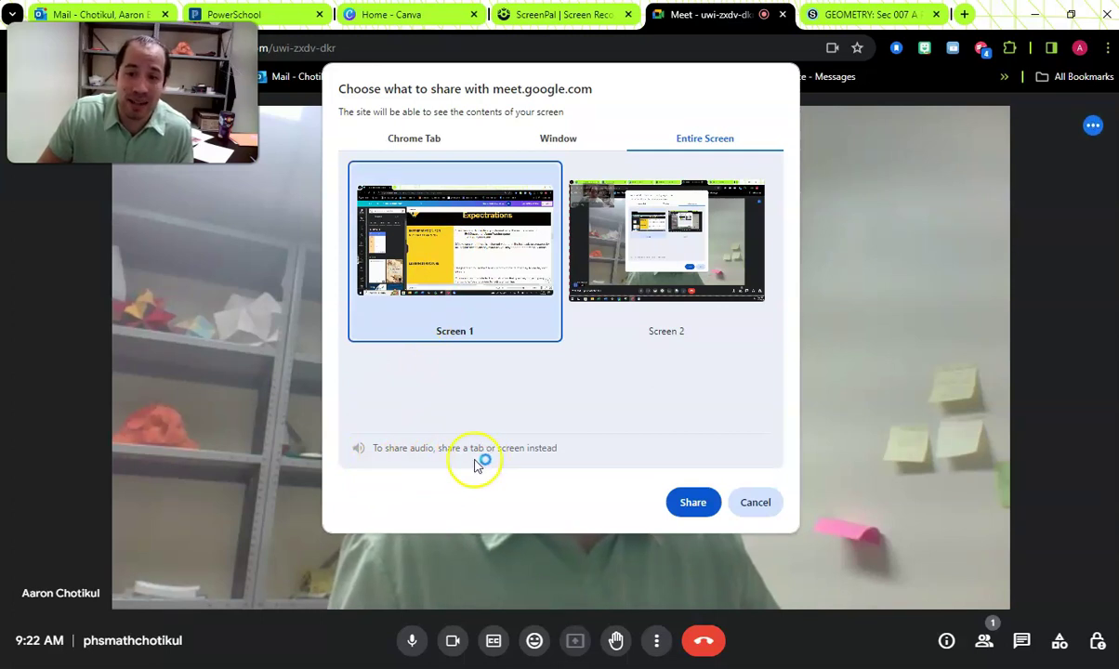
click(671, 504)
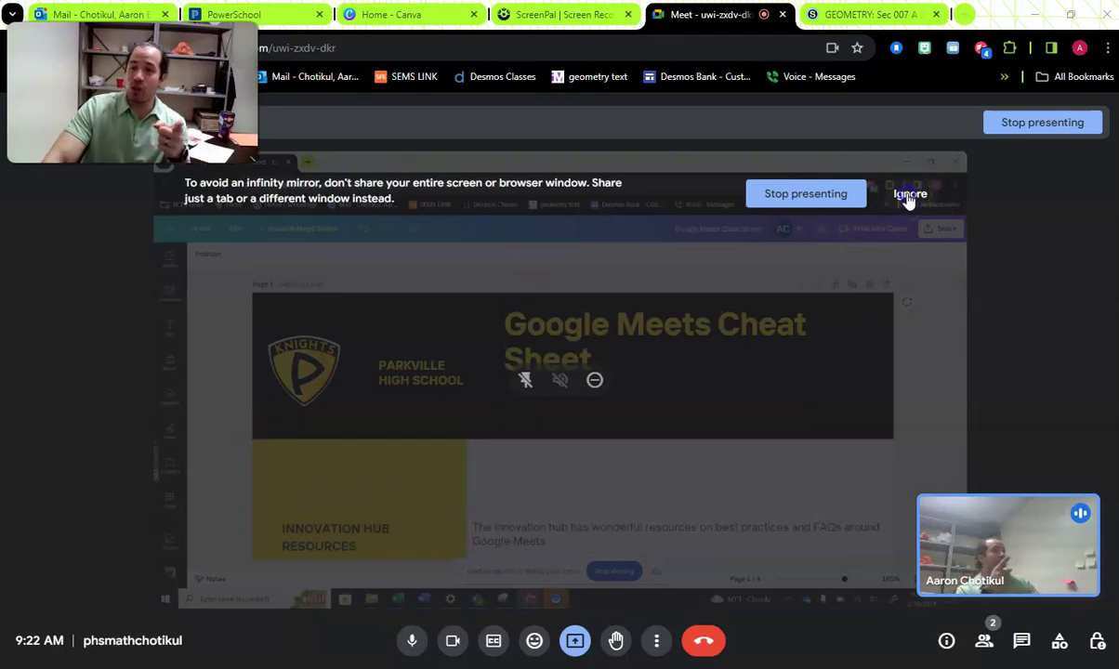
- Dismiss the infinity mirror warning and sharing bar, then focus the shared Canva window
click(908, 197)
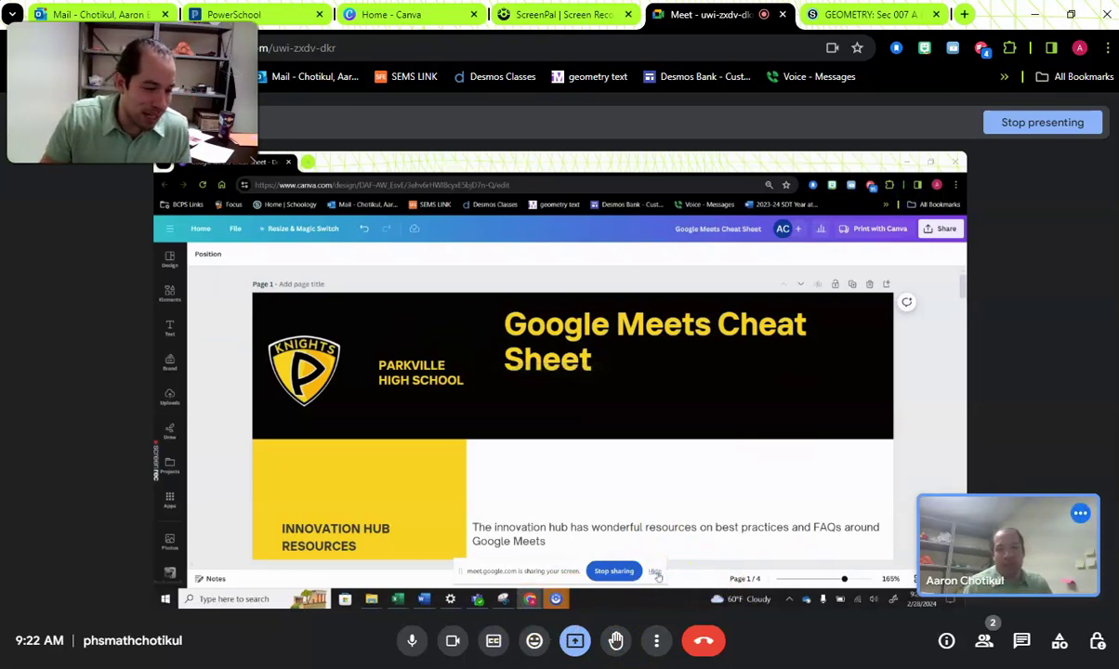
click(656, 574)
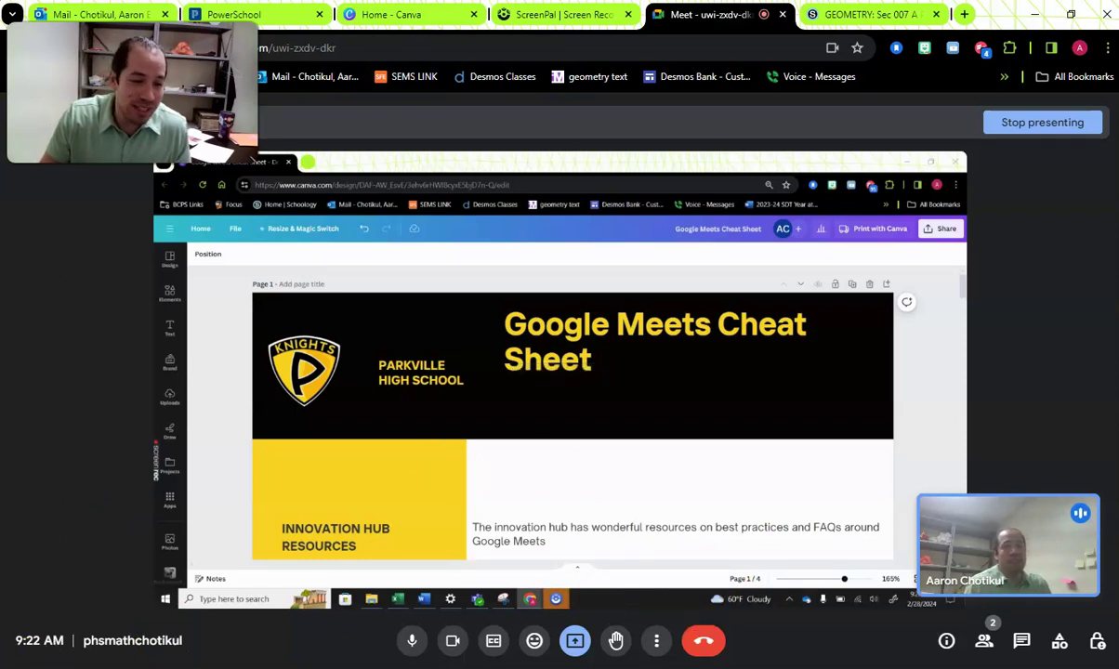
scroll(665, 418, down, 3)
scroll(664, 417, down, 8)
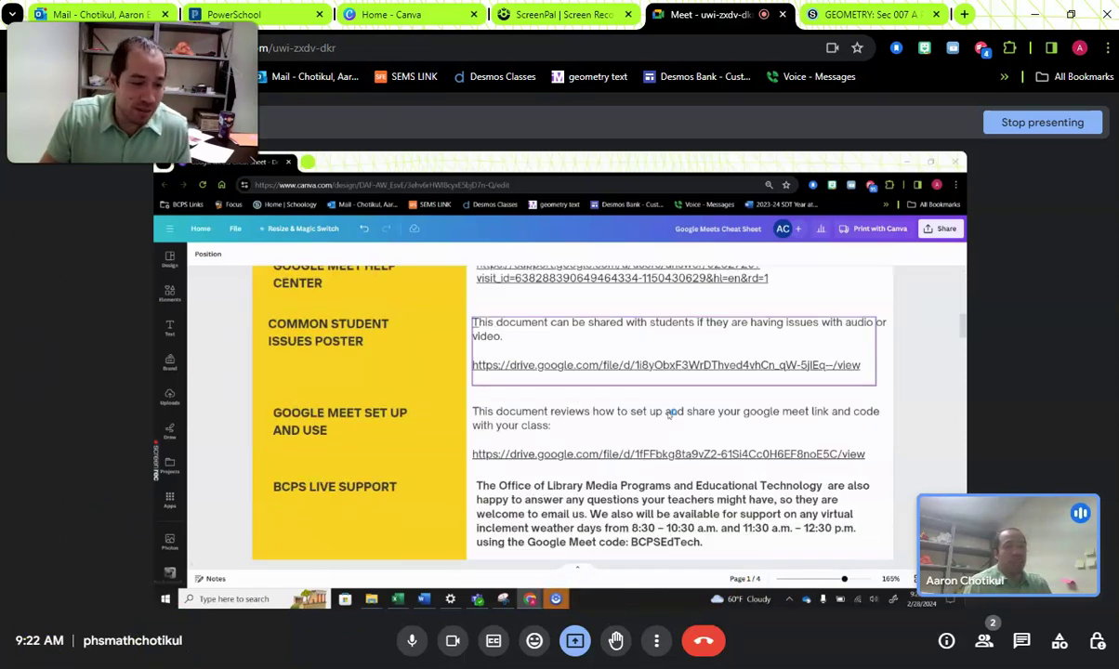
scroll(623, 422, up, 10)
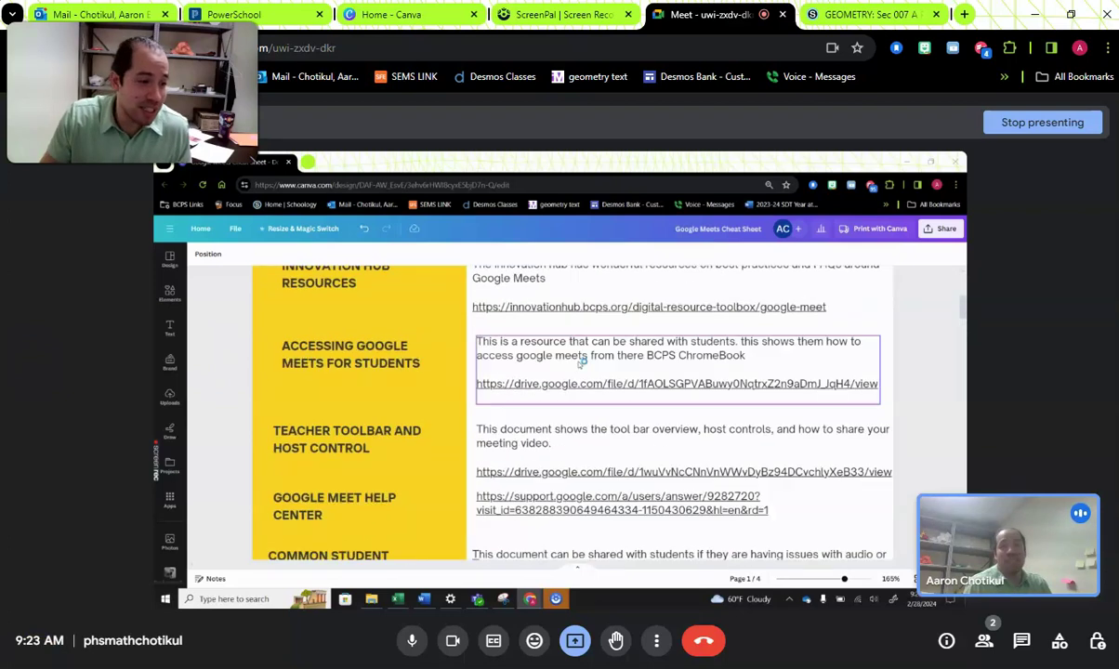
click(286, 148)
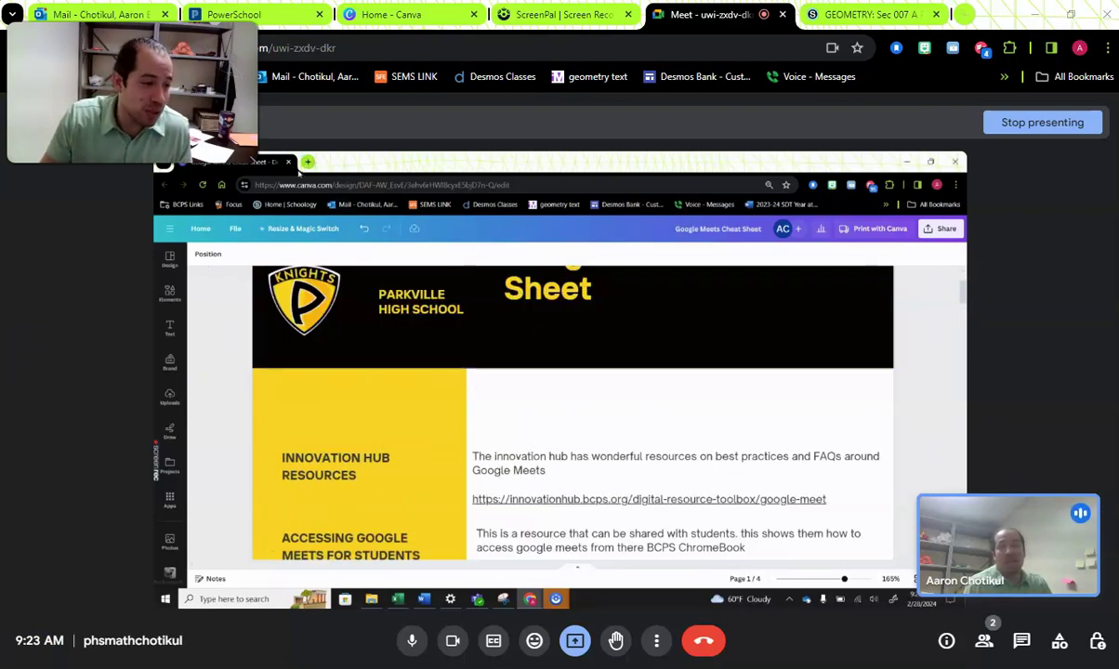
- Open a new tab and load the Desmos website from its shortcut tile
click(307, 163)
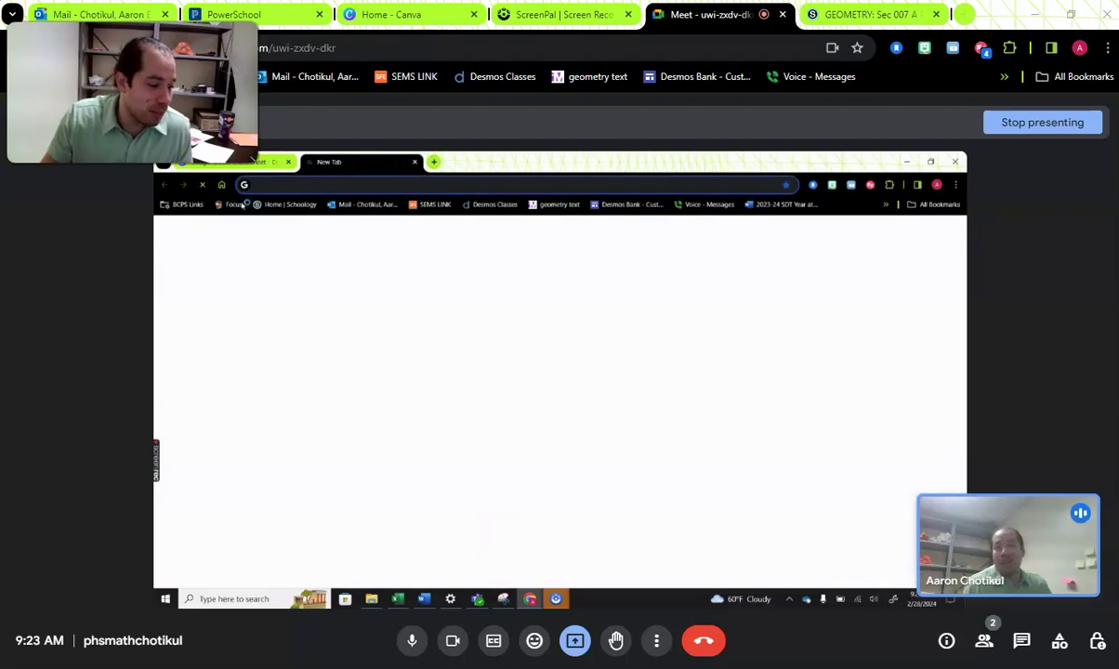
click(424, 599)
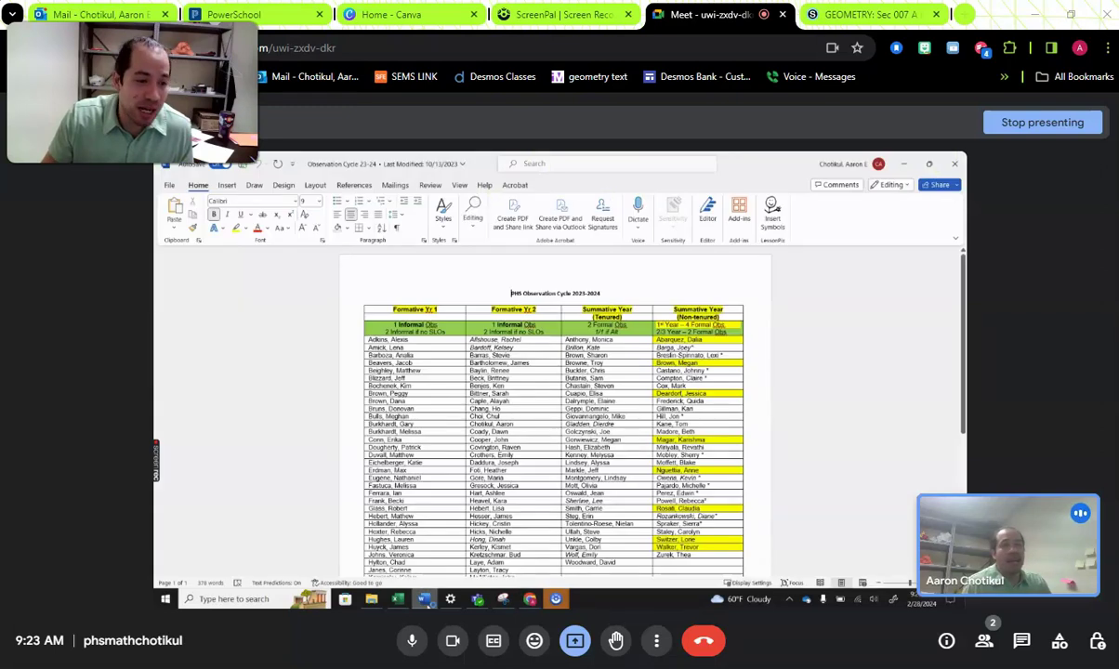
click(907, 165)
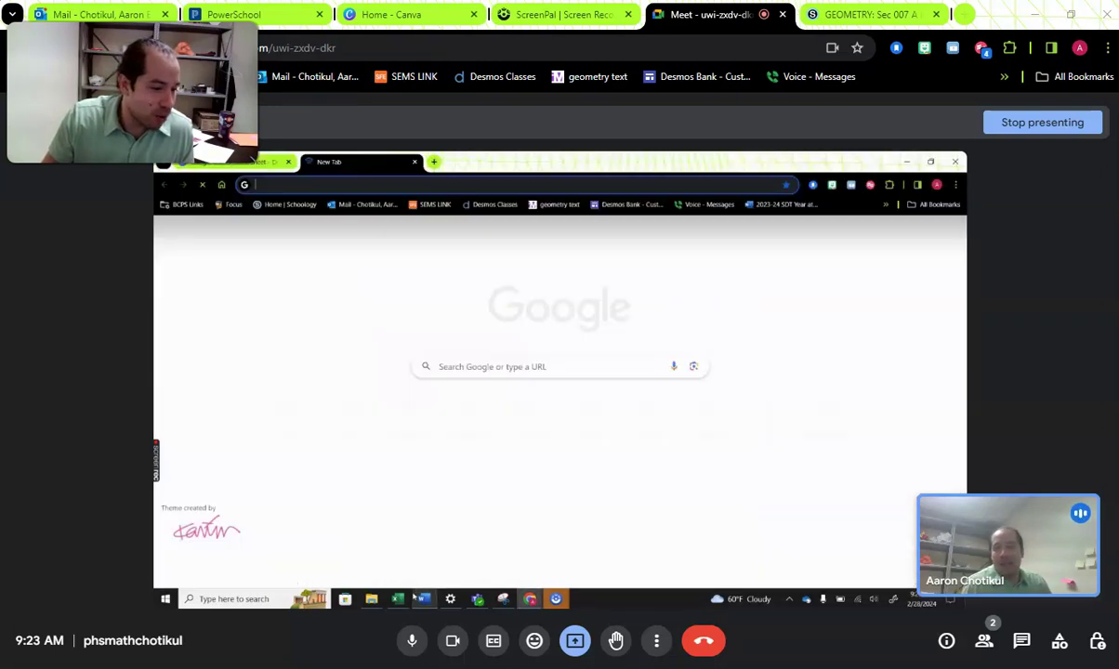
click(402, 599)
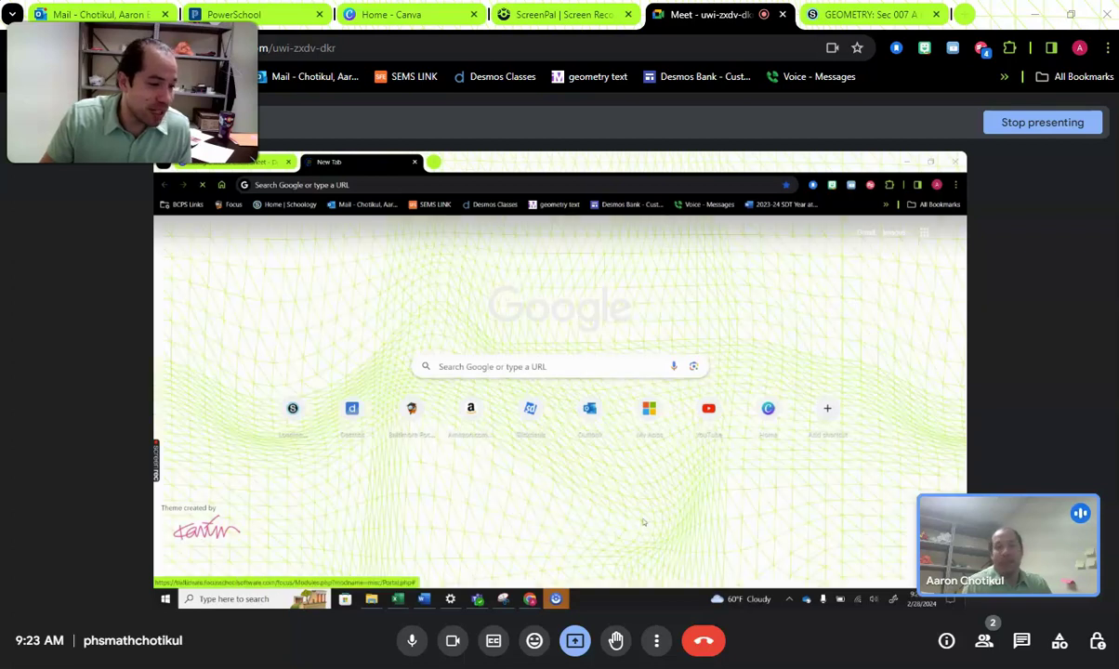
click(357, 418)
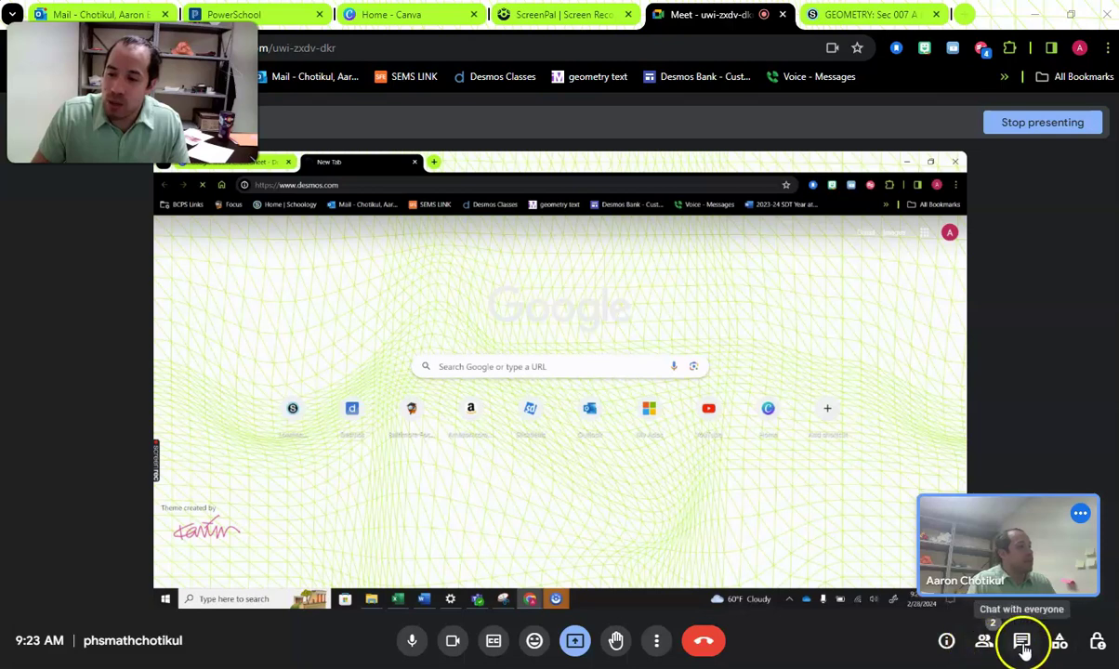
click(1022, 643)
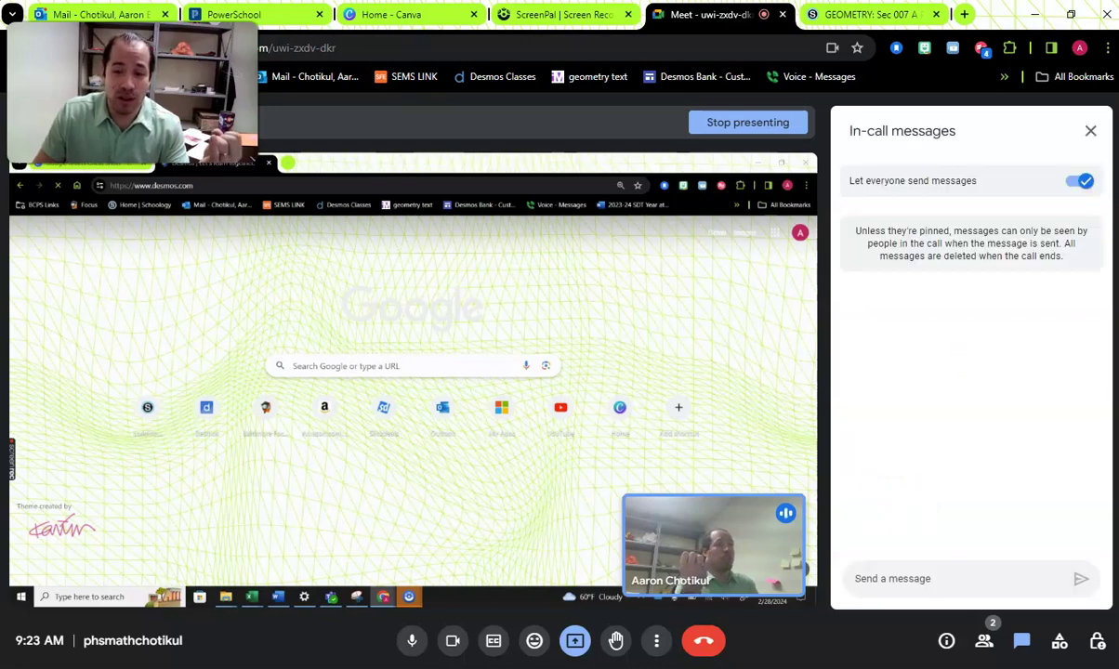
click(453, 641)
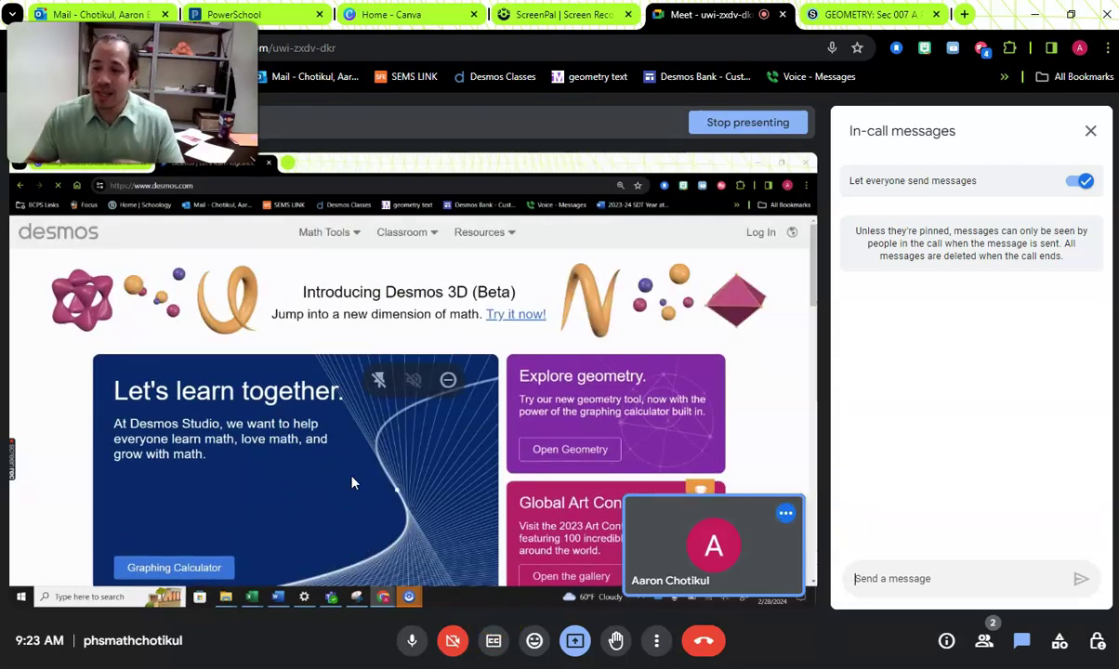
click(996, 517)
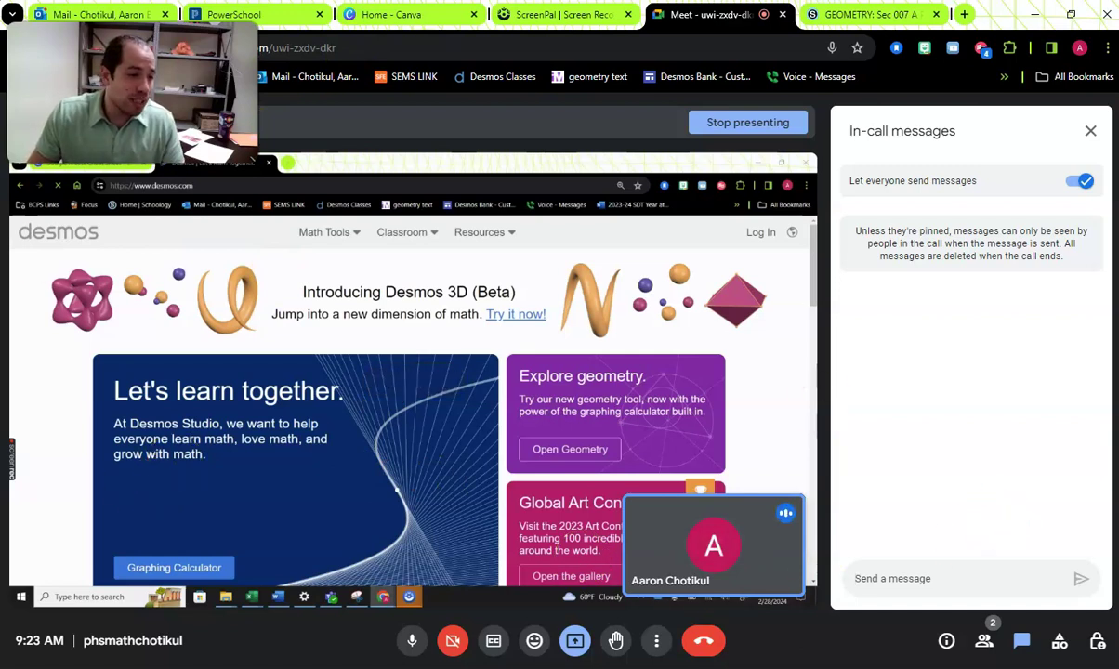
click(242, 186)
key(ctrl+c)
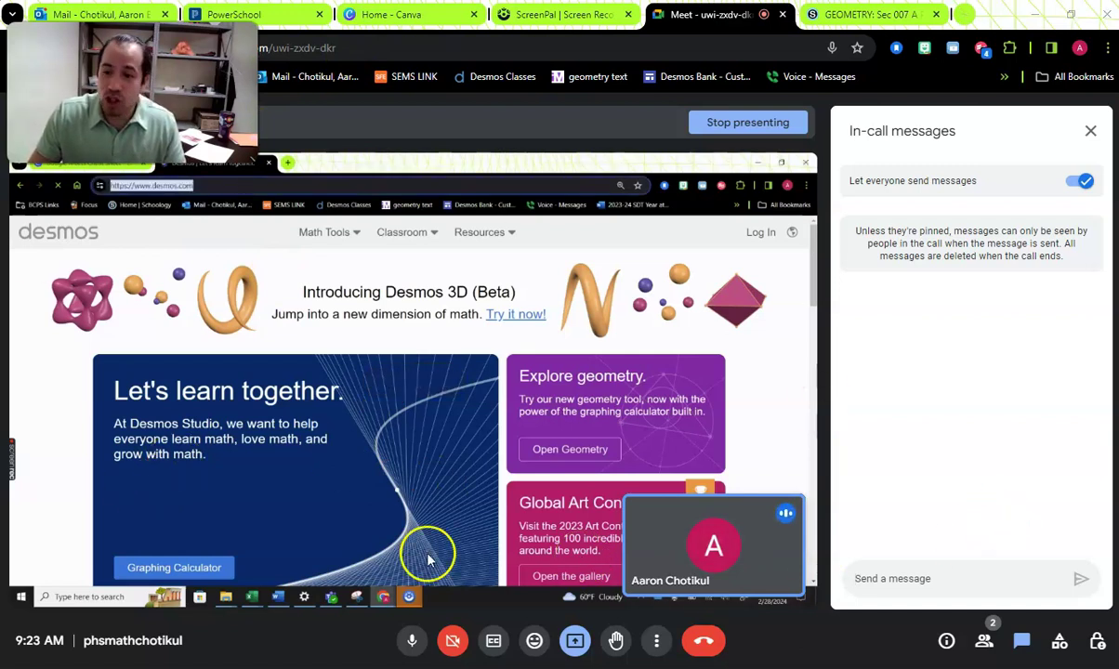
click(897, 580)
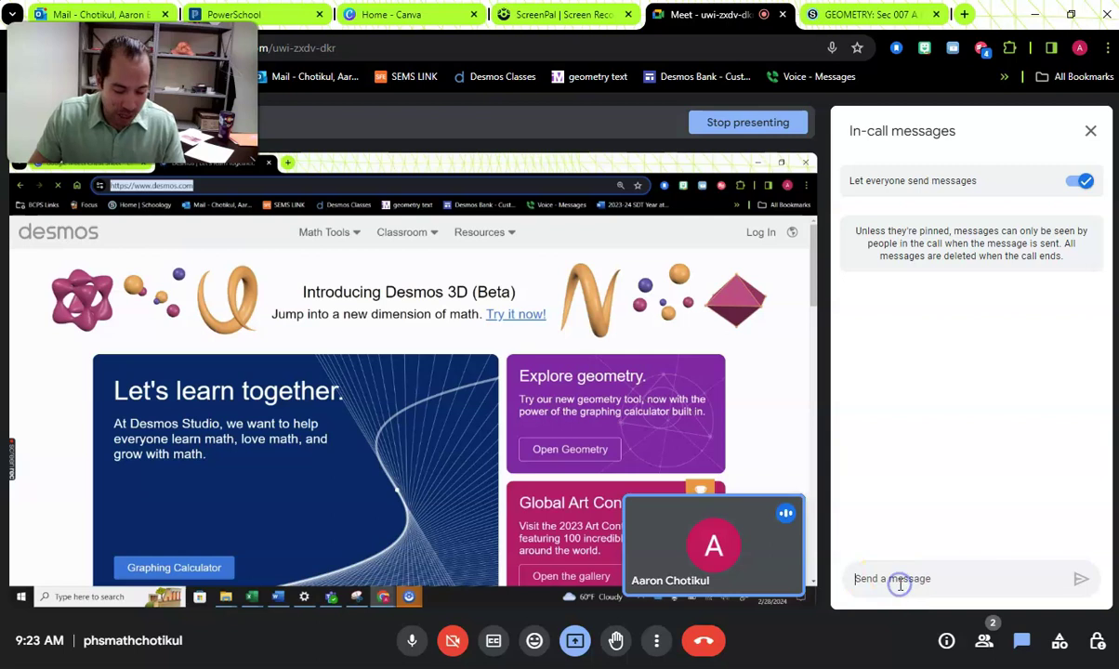
key(ctrl+v)
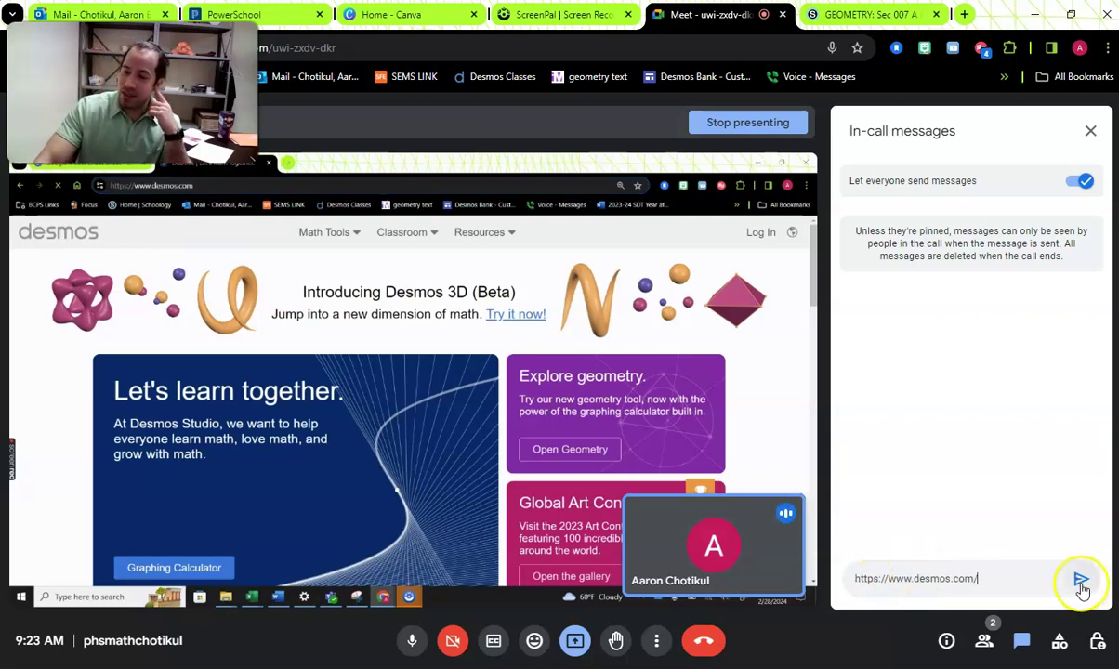
click(1081, 580)
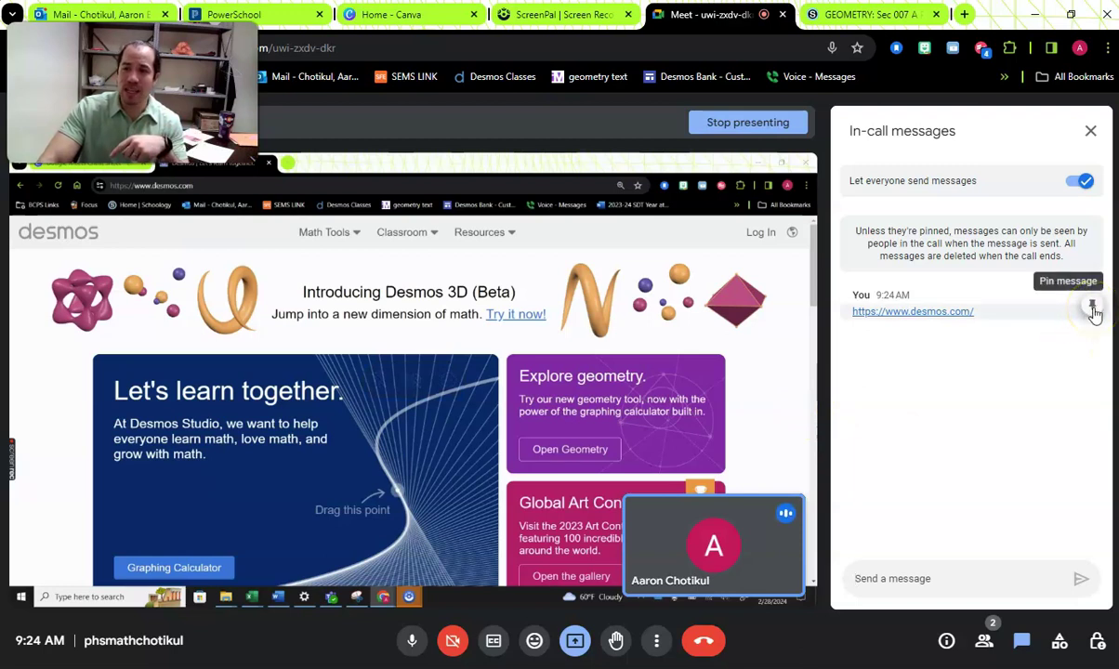
- Pin the Desmos link message and send 'hello class' in the chat
click(1092, 308)
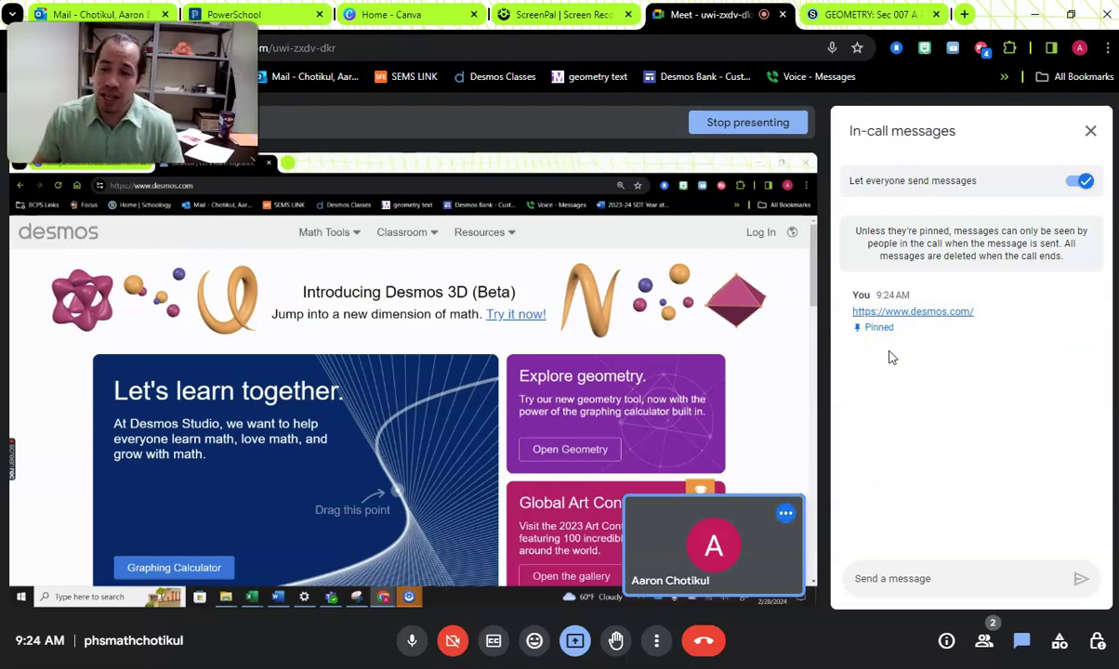
click(957, 582)
text(he)
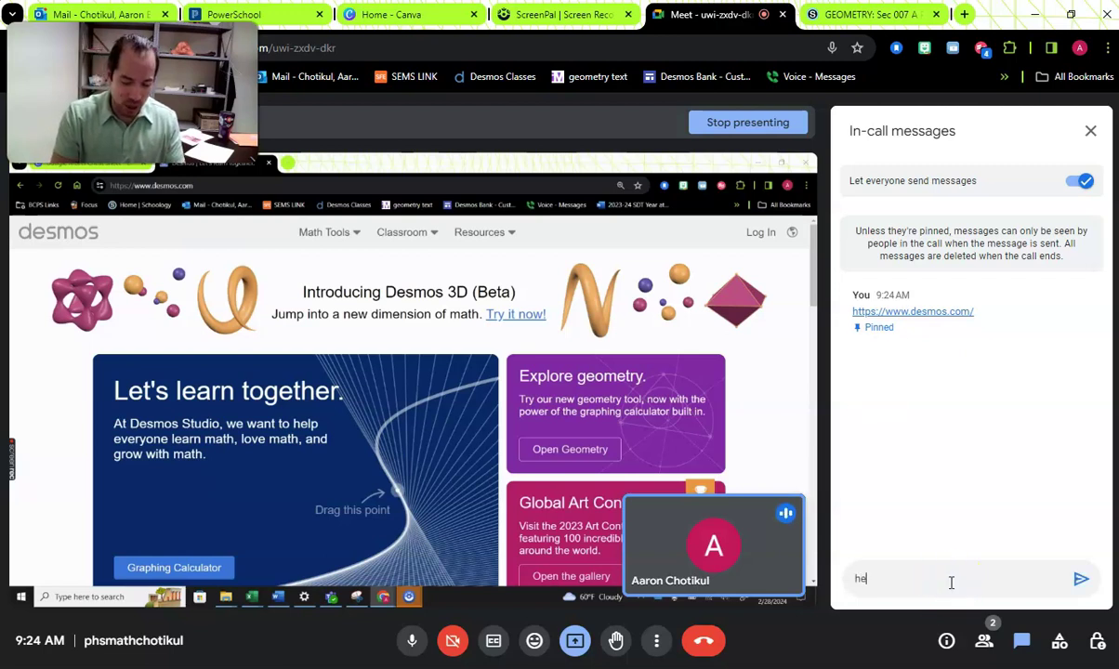
text(llo class)
key(Return)
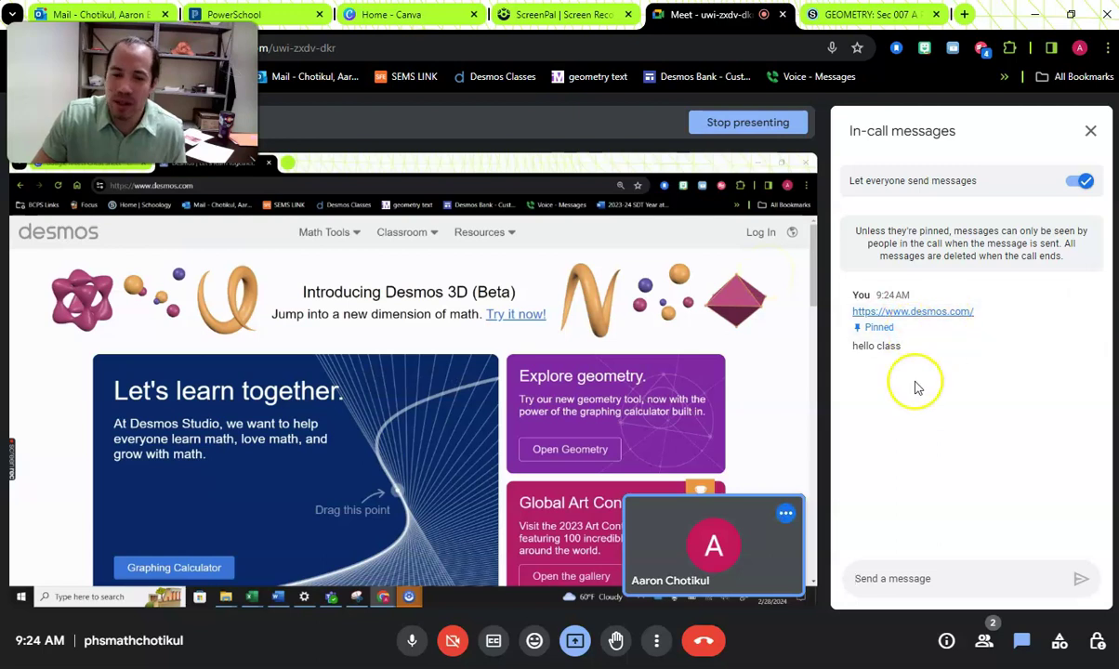
click(944, 367)
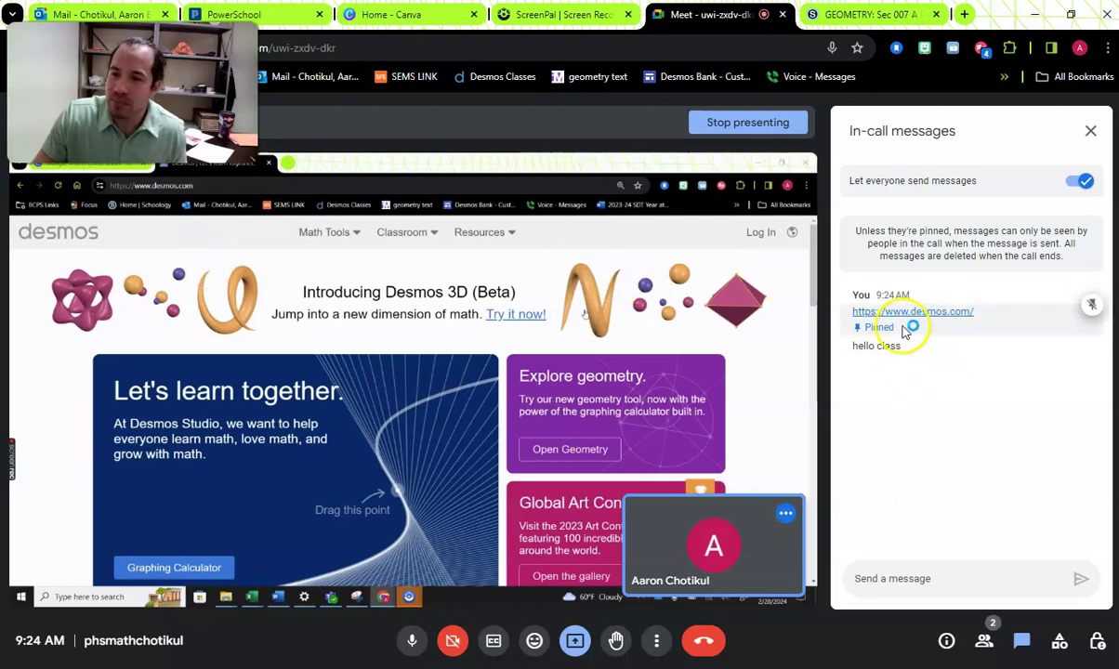
- Show the Activities panel, dismissing the add-ons notice, and scroll through breakout rooms, polls, Q&A, whiteboarding
click(1060, 643)
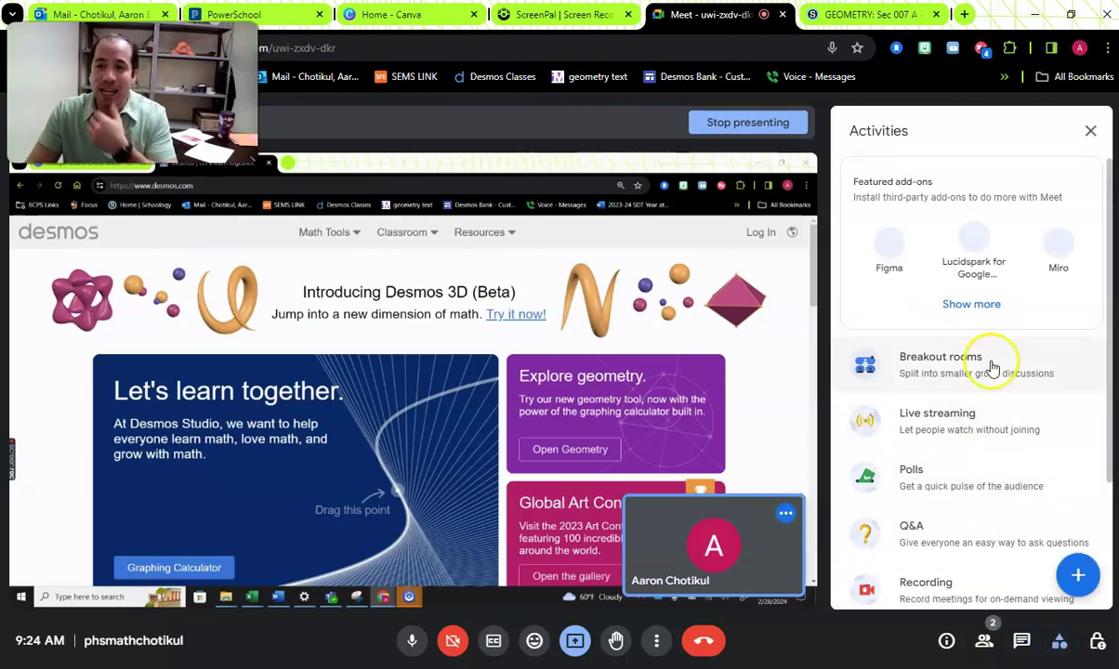
click(1077, 515)
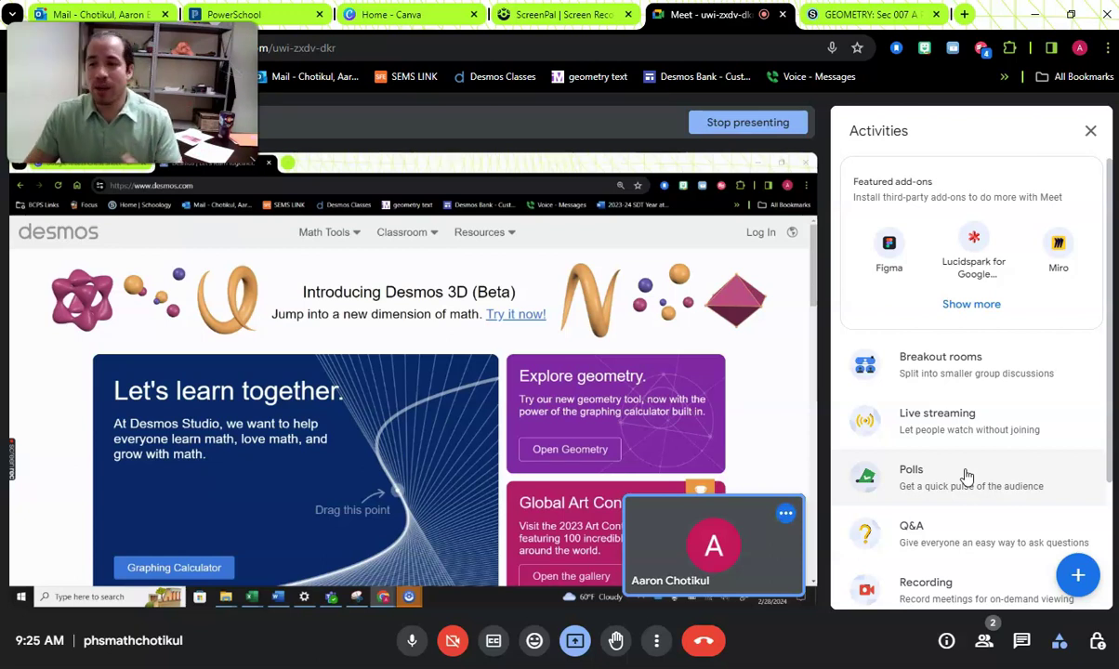
click(963, 479)
scroll(960, 490, down, 2)
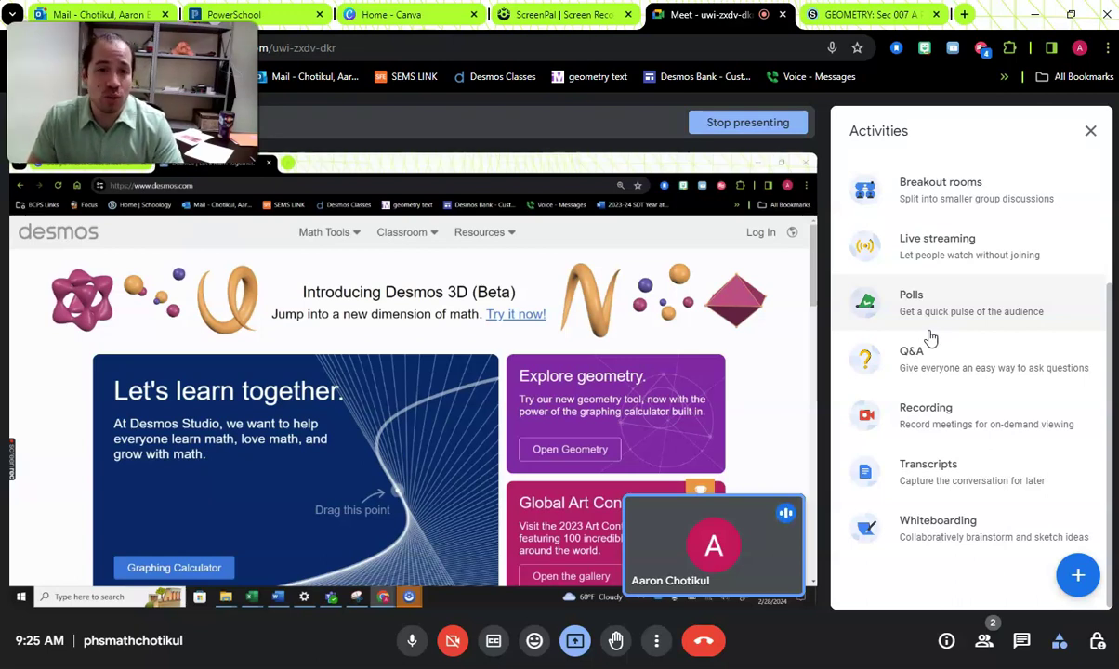
- Minimize the shared Desmos Chrome window so the Windows desktop is presented
click(976, 244)
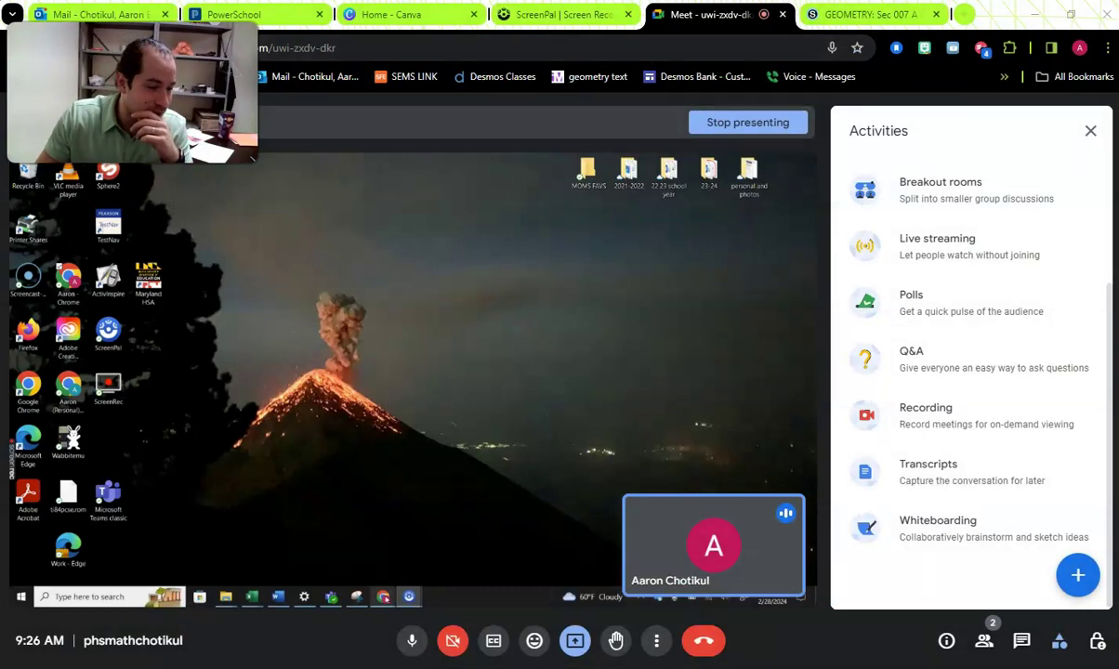
- Bring the Google Meets Cheat Sheet tab into the main window, scroll to BCPS Live Support and back
mouse_move(383, 595)
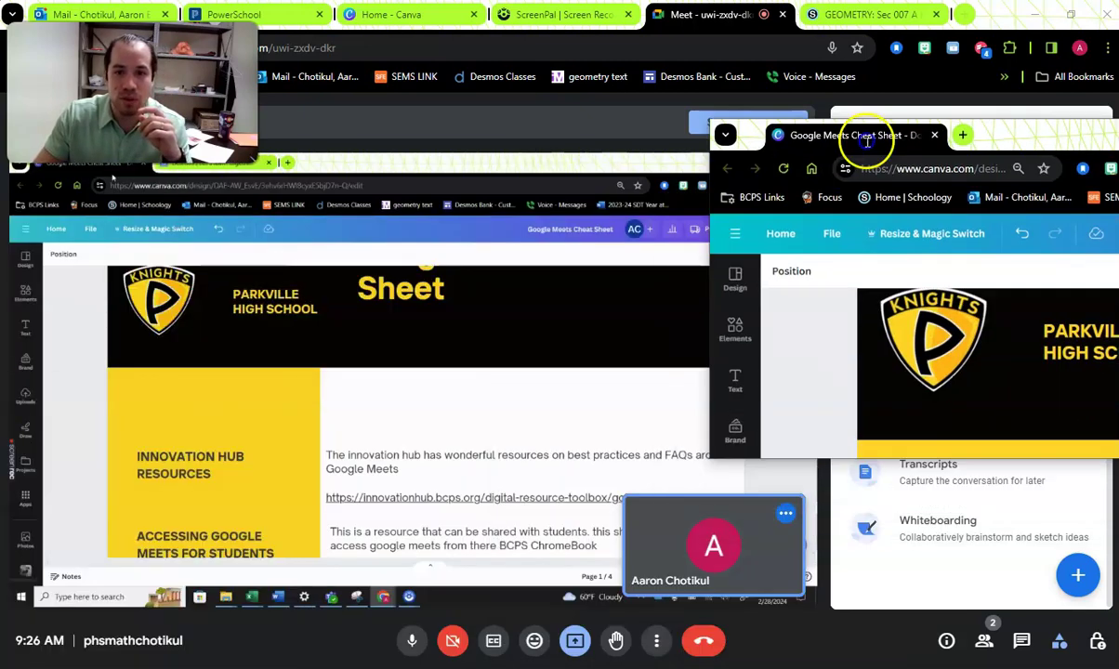
drag(862, 137, 539, 12)
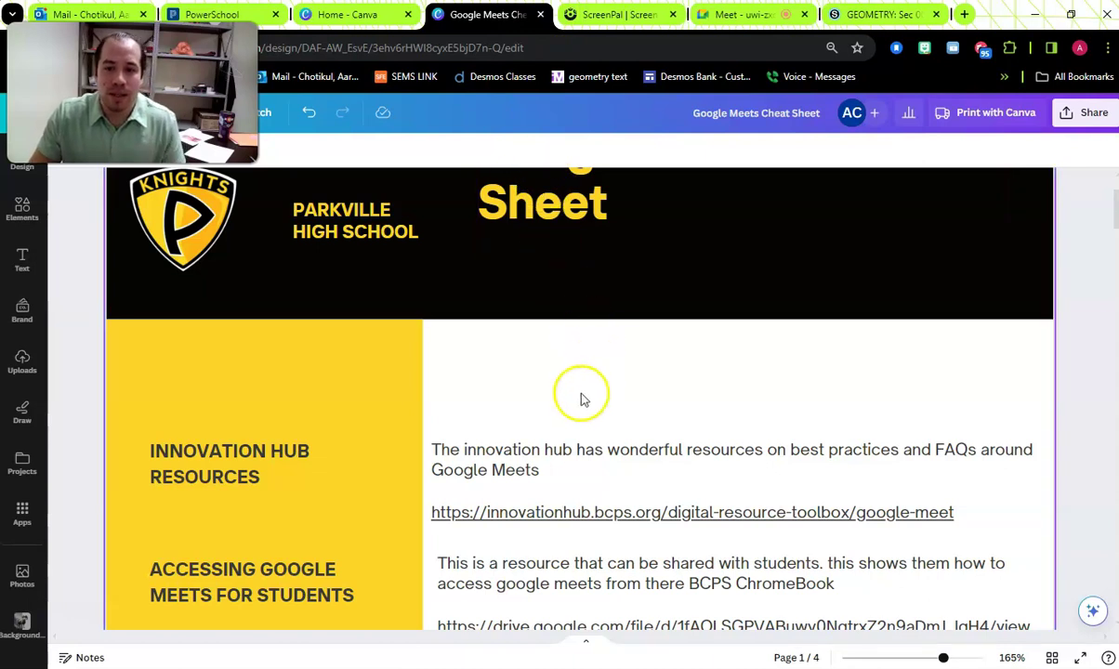
scroll(578, 398, up, 1)
scroll(312, 399, down, 2)
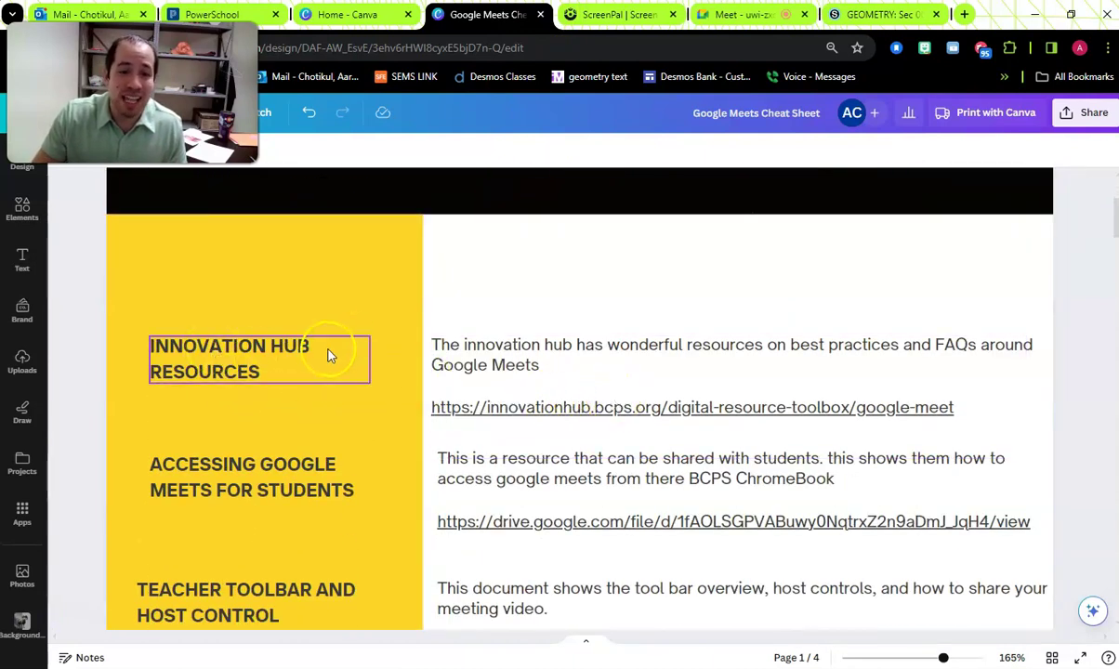
scroll(320, 357, down, 2)
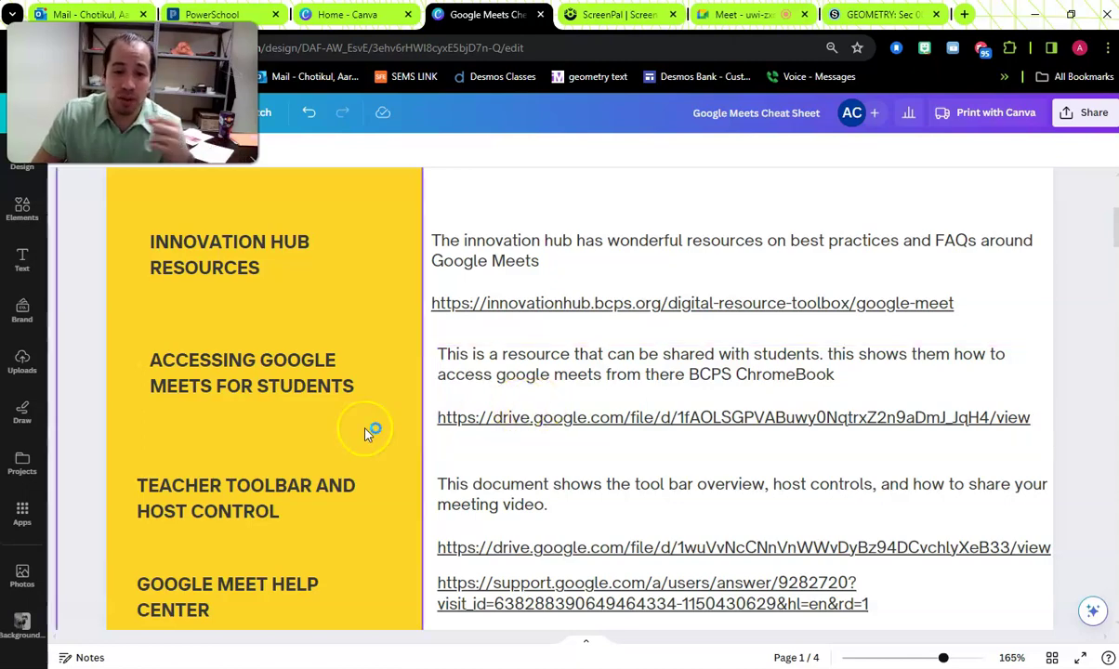
scroll(298, 448, down, 1)
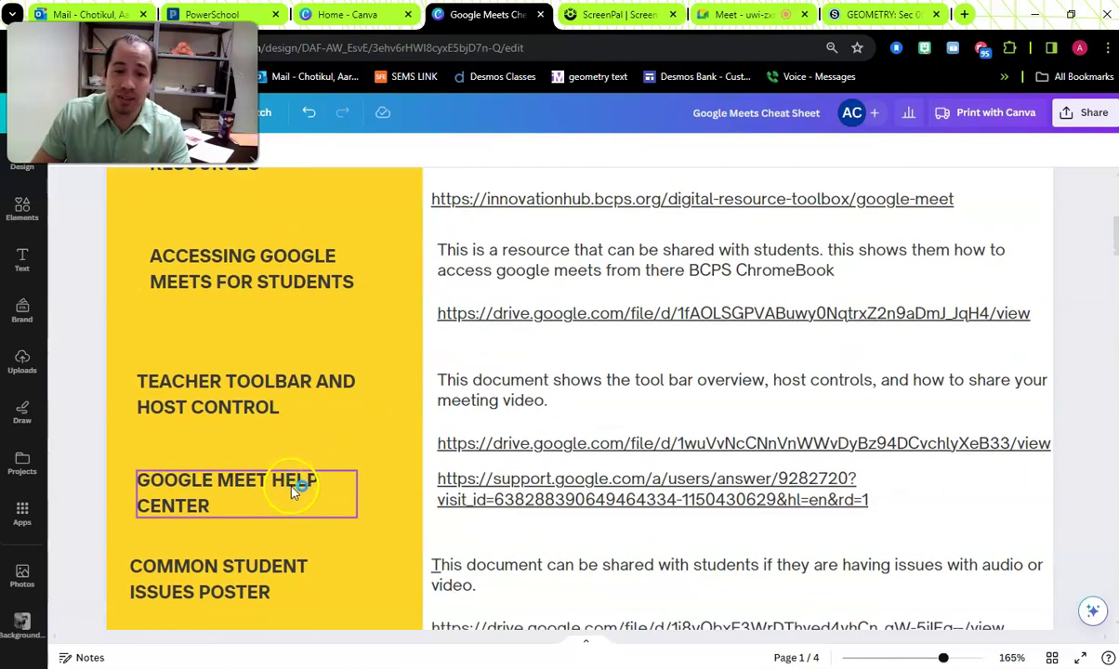
scroll(292, 488, down, 1)
scroll(292, 489, down, 3)
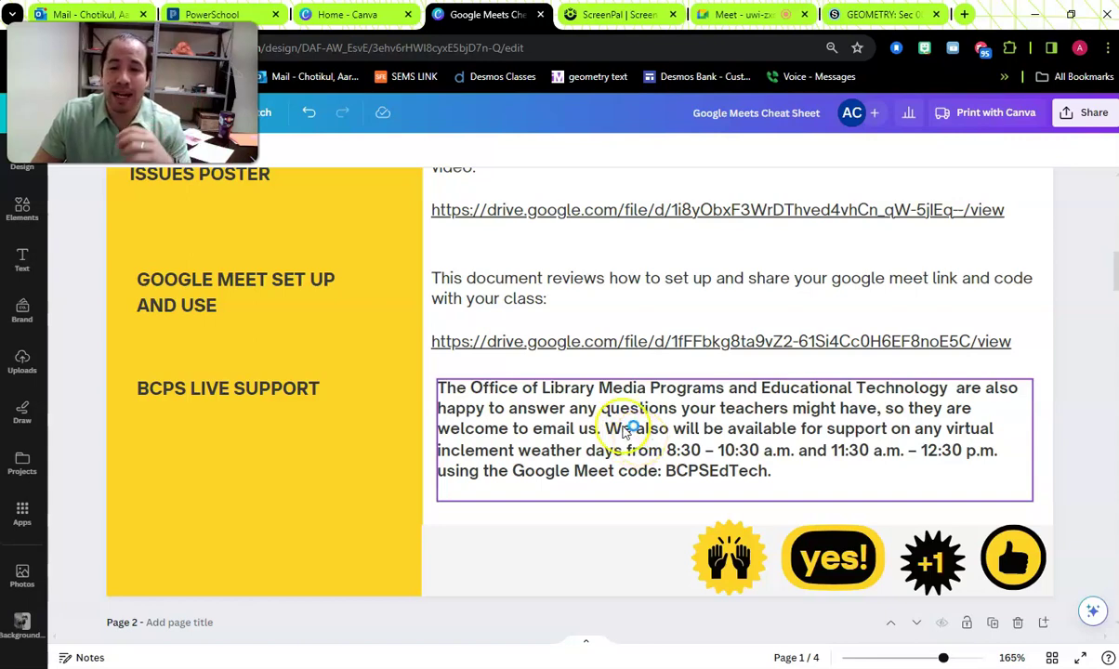
scroll(627, 428, up, 10)
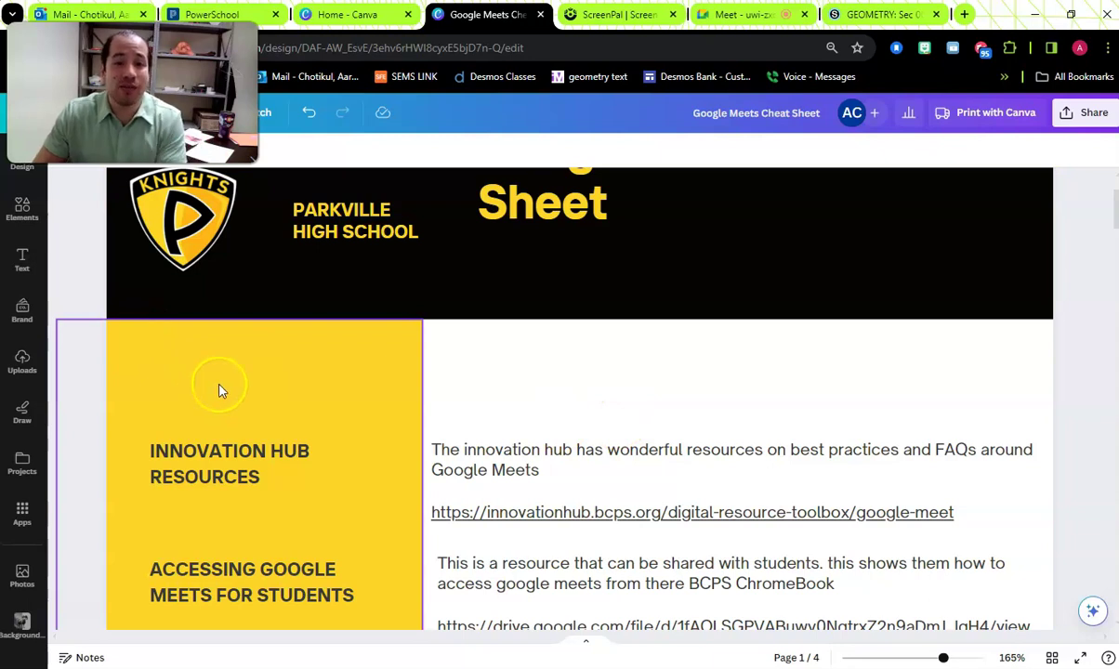
scroll(622, 390, up, 2)
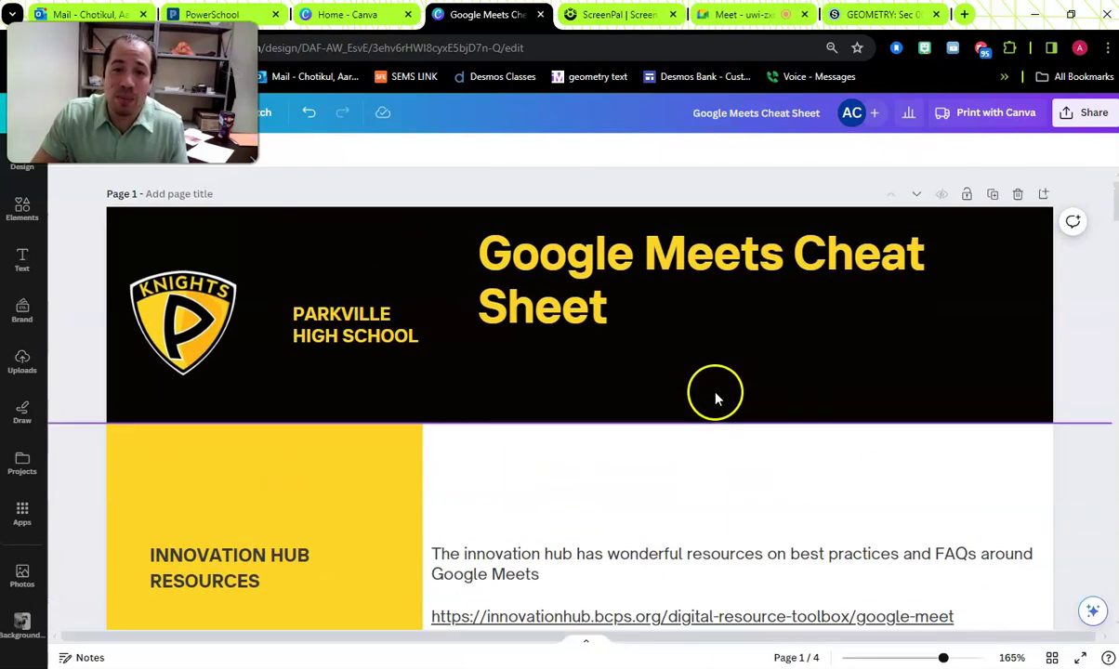